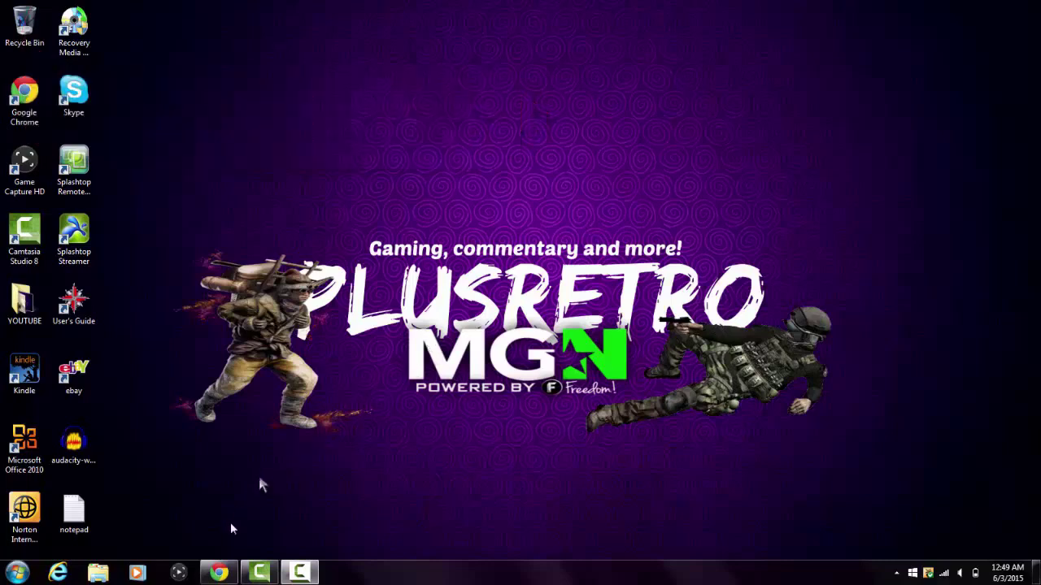
# - From the Pixlr homepage tab, scroll to the Pixlr Editor card and launch its web app
pyautogui.click(219, 572)
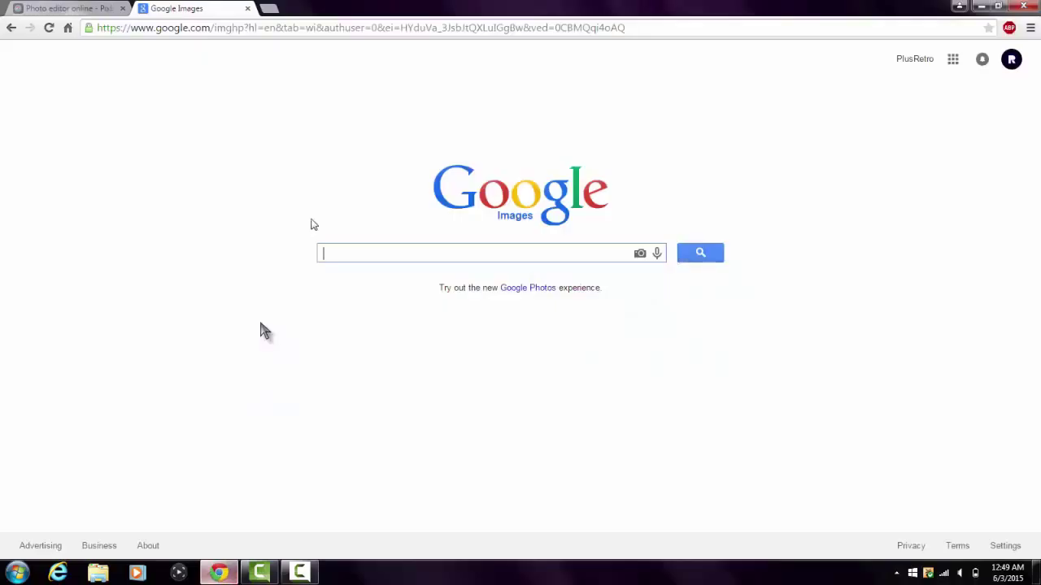
pyautogui.click(88, 10)
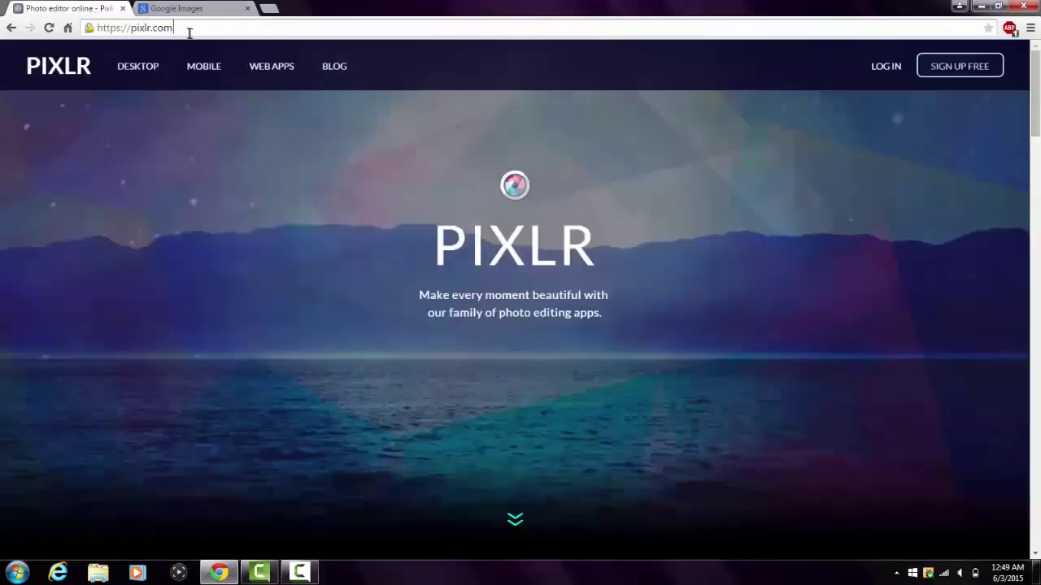
pyautogui.moveTo(172, 29); pyautogui.dragTo(135, 29)
pyautogui.click(374, 179)
pyautogui.scroll(-3, 373, 173)
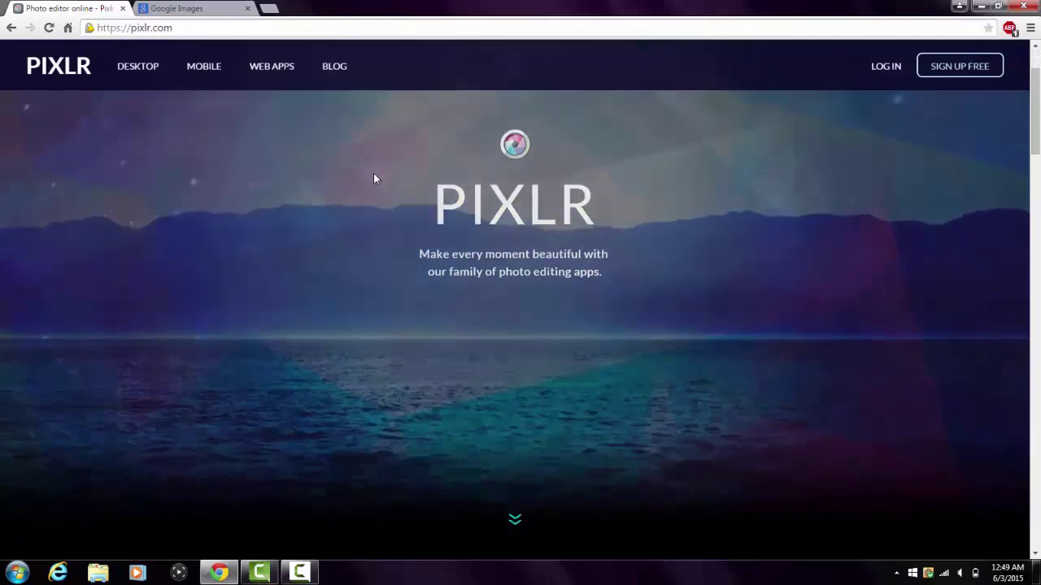
pyautogui.scroll(-2, 373, 179)
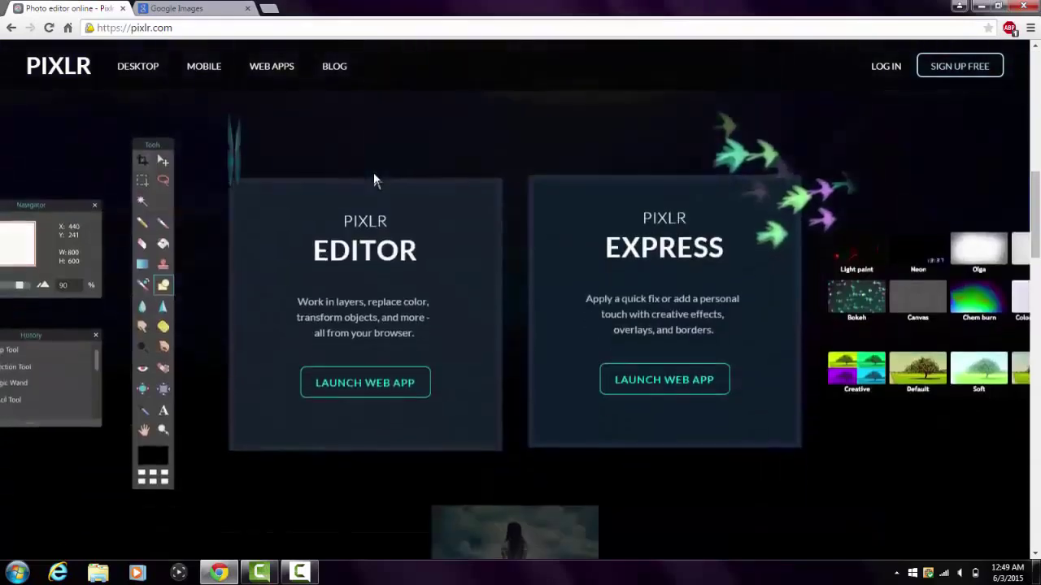
pyautogui.click(370, 386)
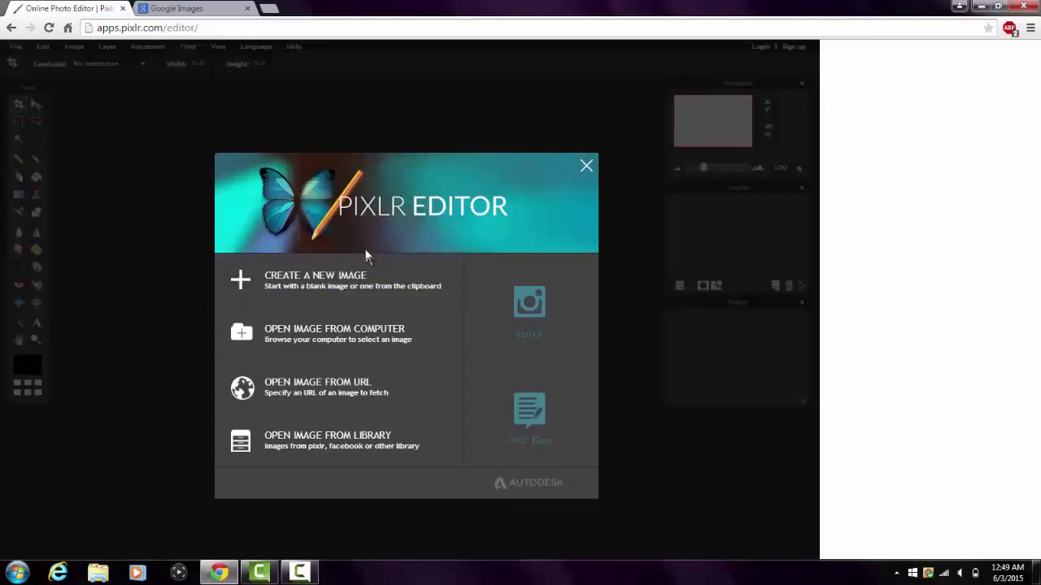
# - Create a transparent 1280×720 image and zoom the canvas out to 62%
pyautogui.click(336, 298)
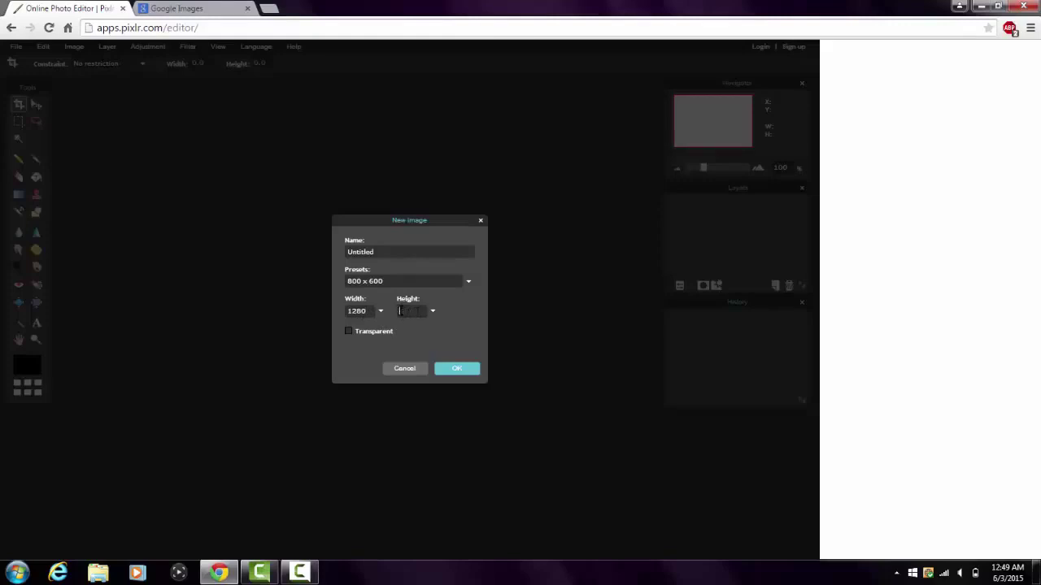
pyautogui.click(349, 332)
pyautogui.click(450, 371)
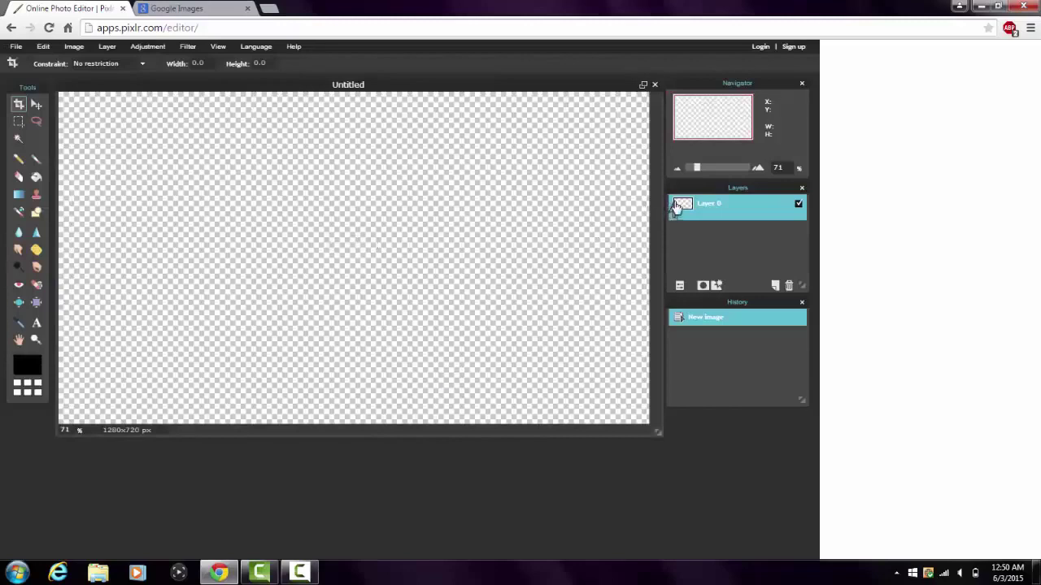
pyautogui.moveTo(697, 172); pyautogui.dragTo(696, 173)
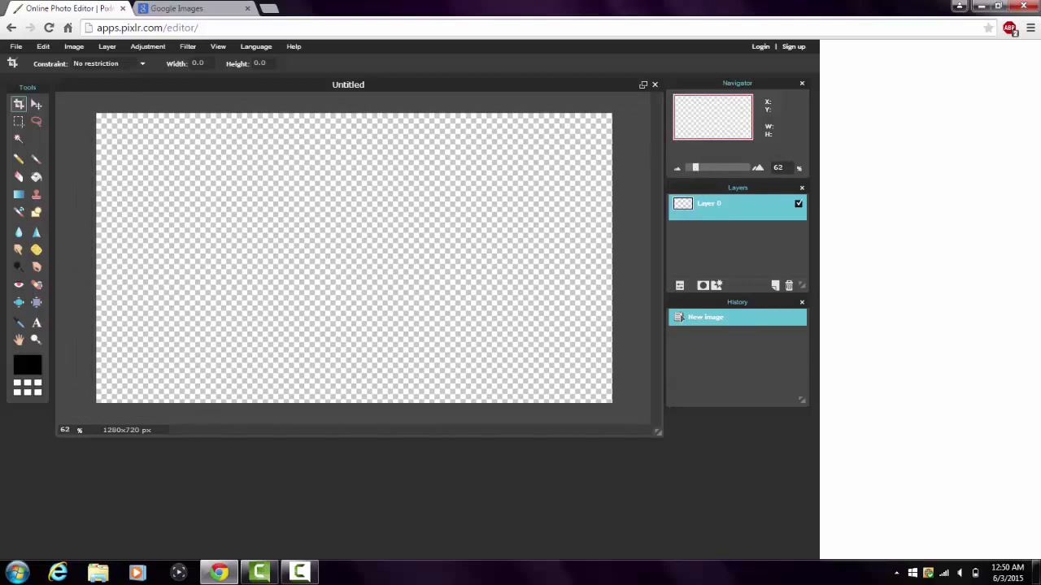
# - Search Google Images for 'blue background'
pyautogui.click(213, 10)
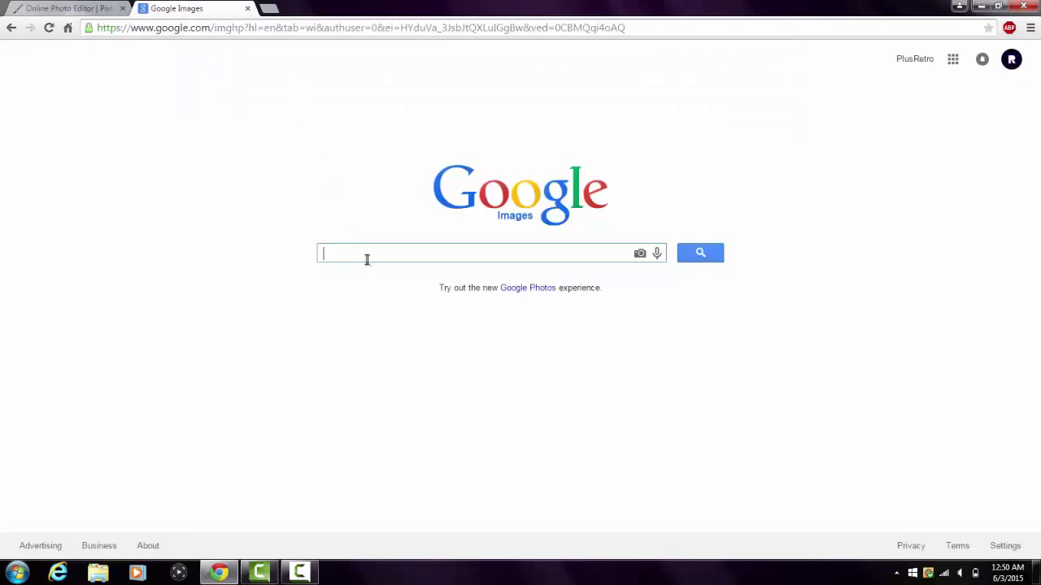
pyautogui.write('lu')
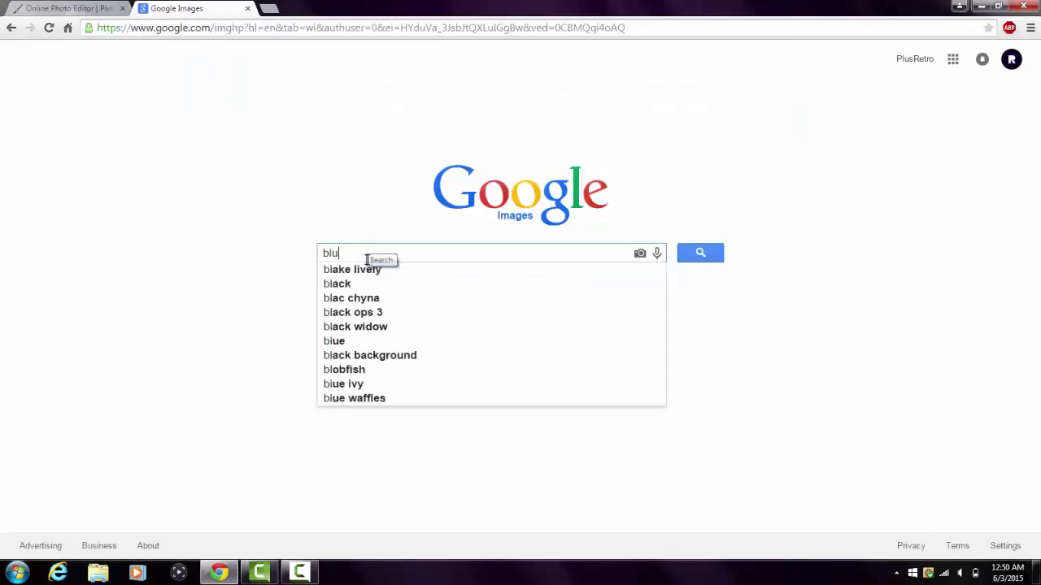
pyautogui.write('e background')
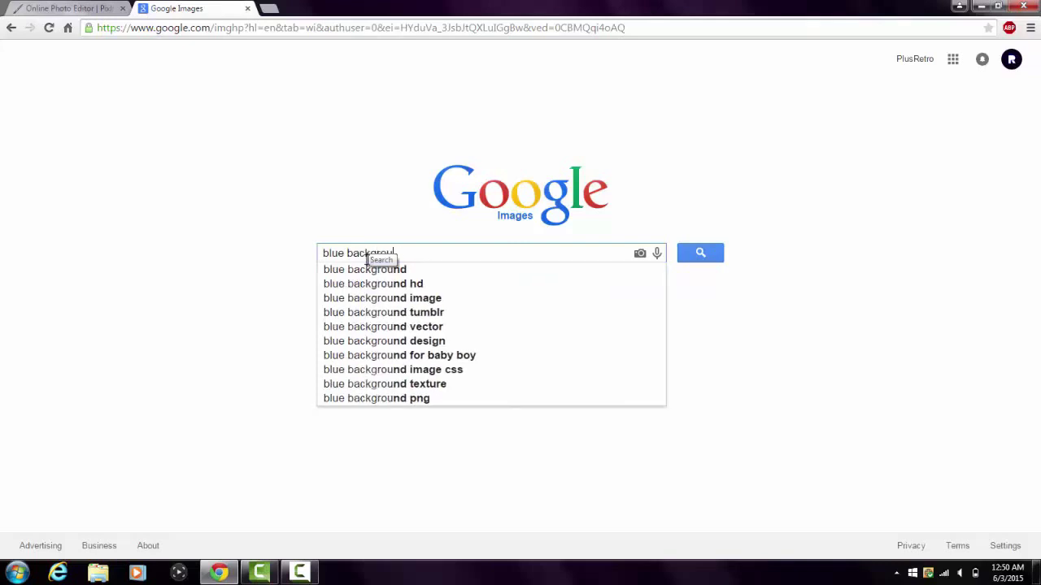
pyautogui.press('Return')
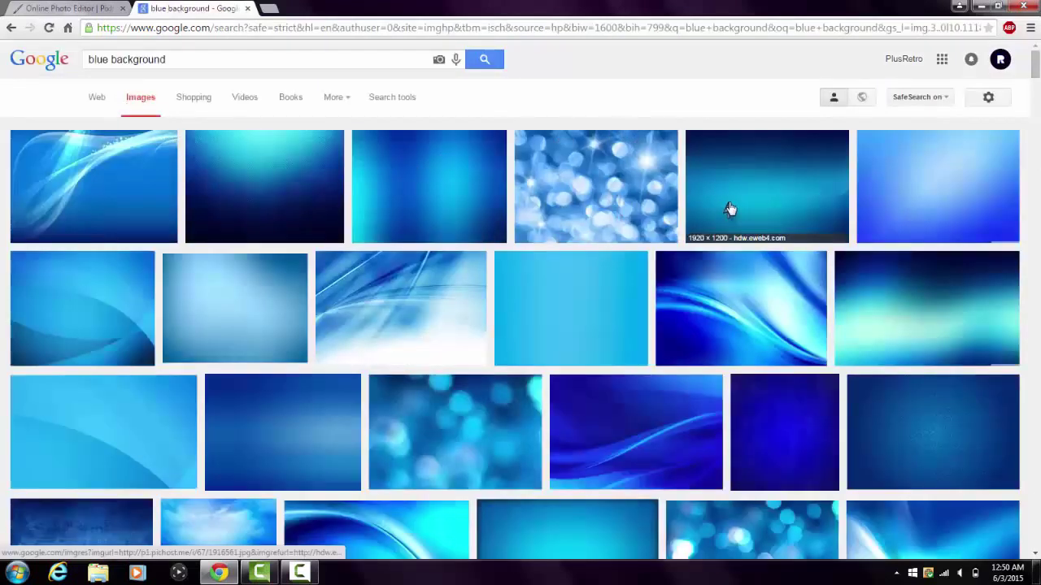
# - Preview the dark Solid Blue Background 1920x1080px result from feelgrafix
pyautogui.click(729, 209)
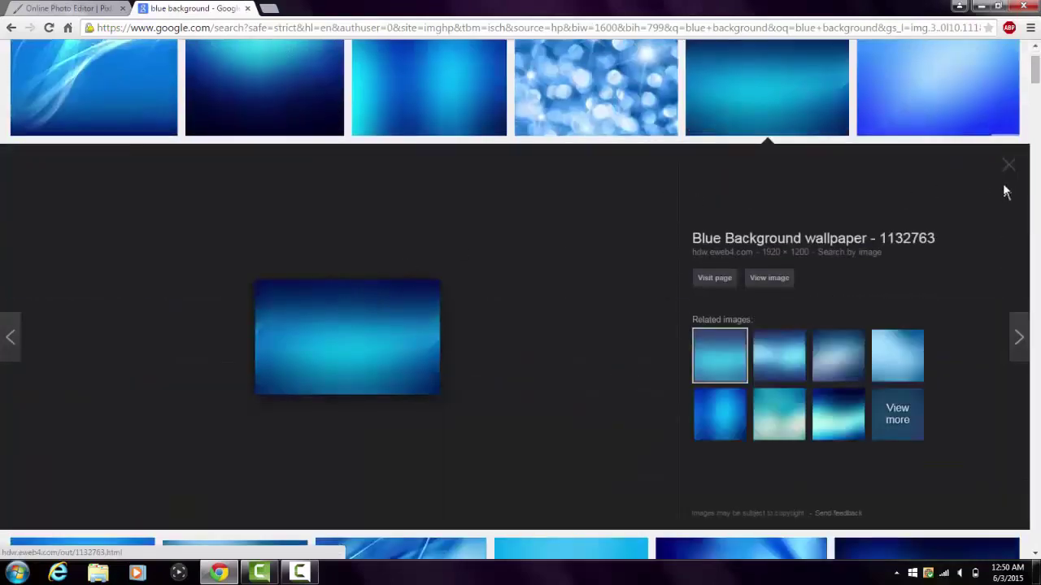
pyautogui.click(1008, 165)
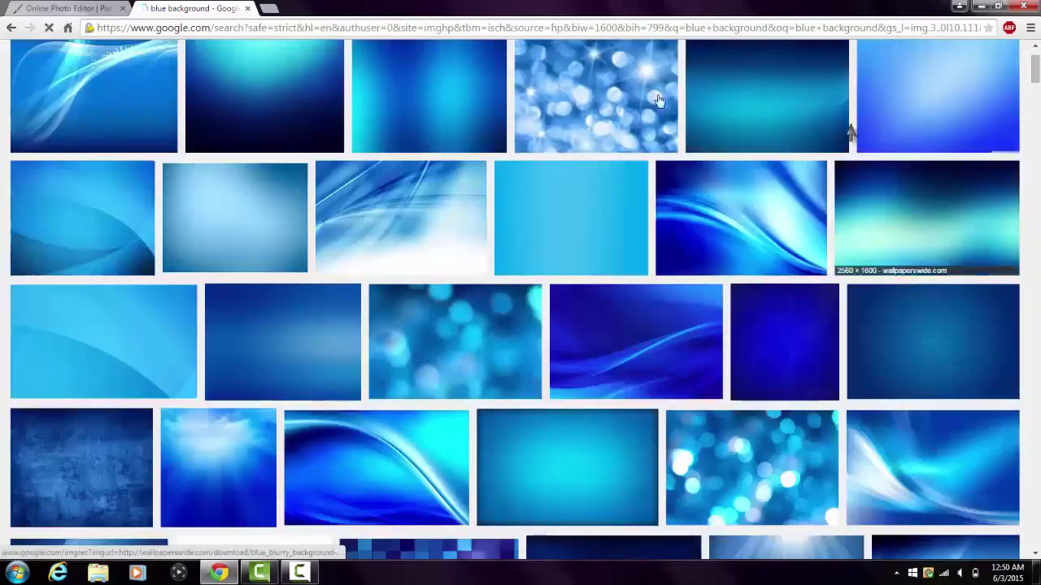
pyautogui.click(52, 8)
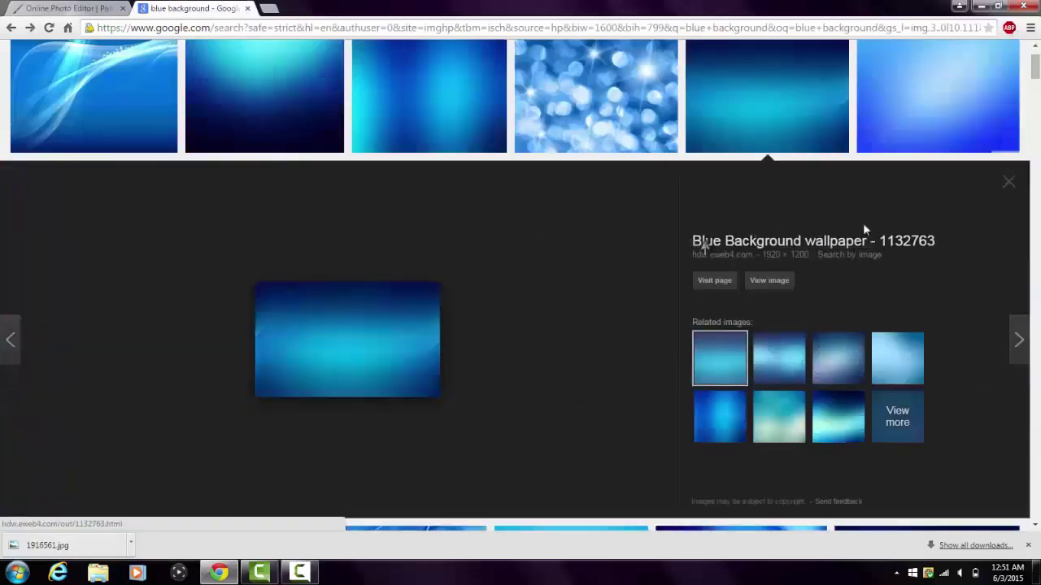
pyautogui.click(1008, 182)
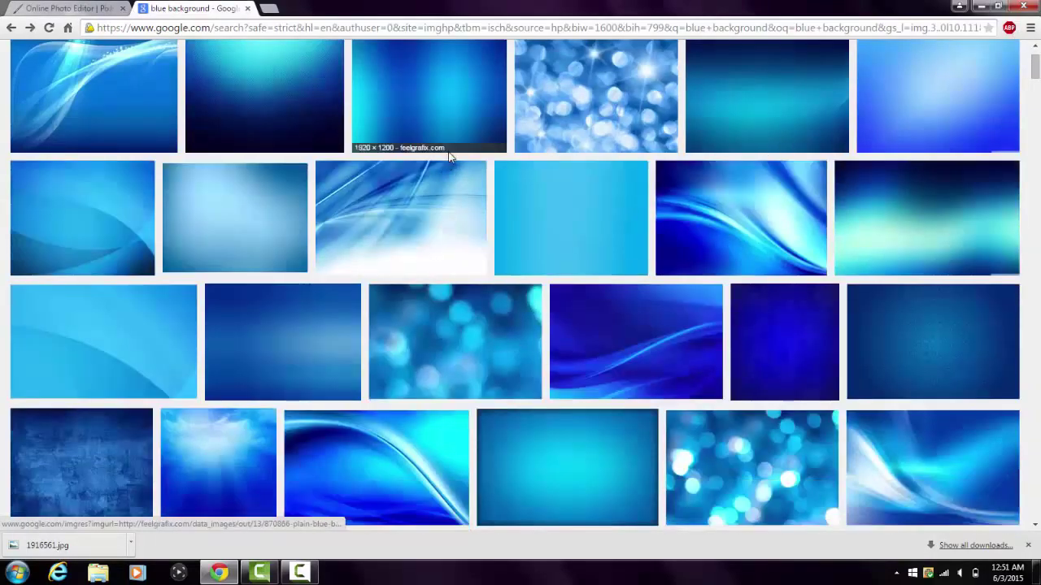
pyautogui.scroll(-4, 456, 170)
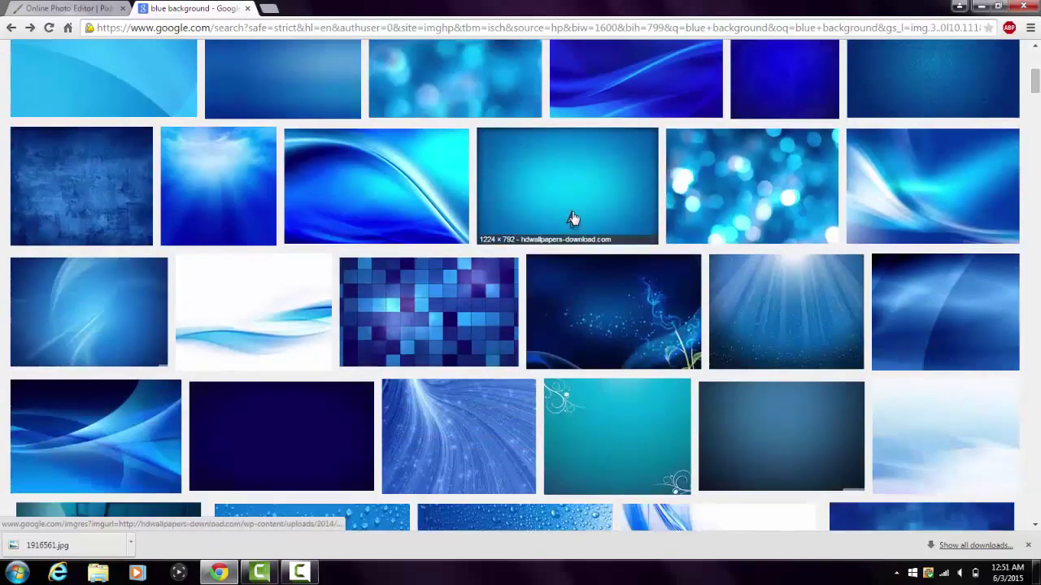
pyautogui.scroll(-3, 573, 218)
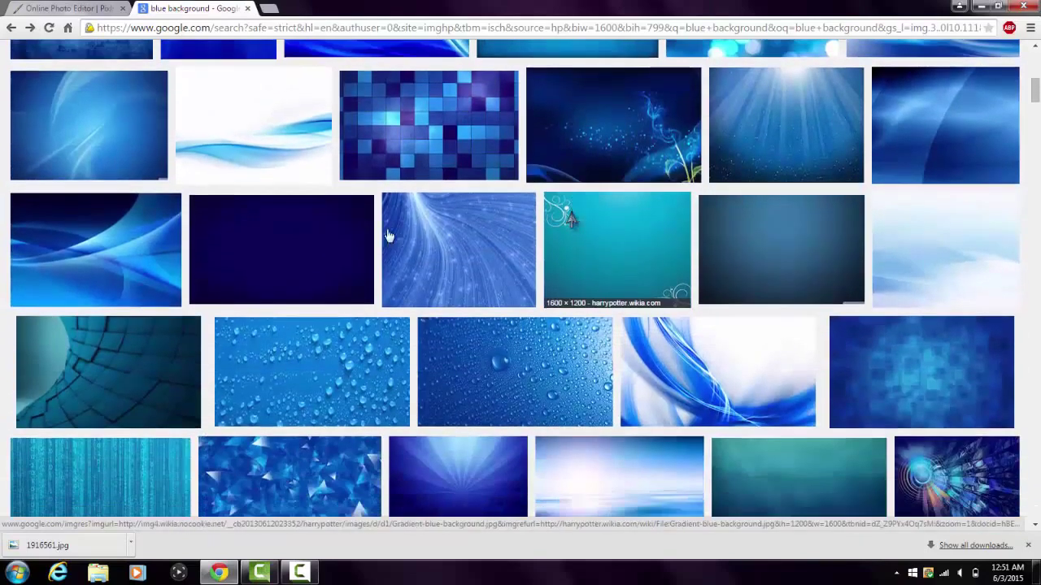
pyautogui.click(296, 245)
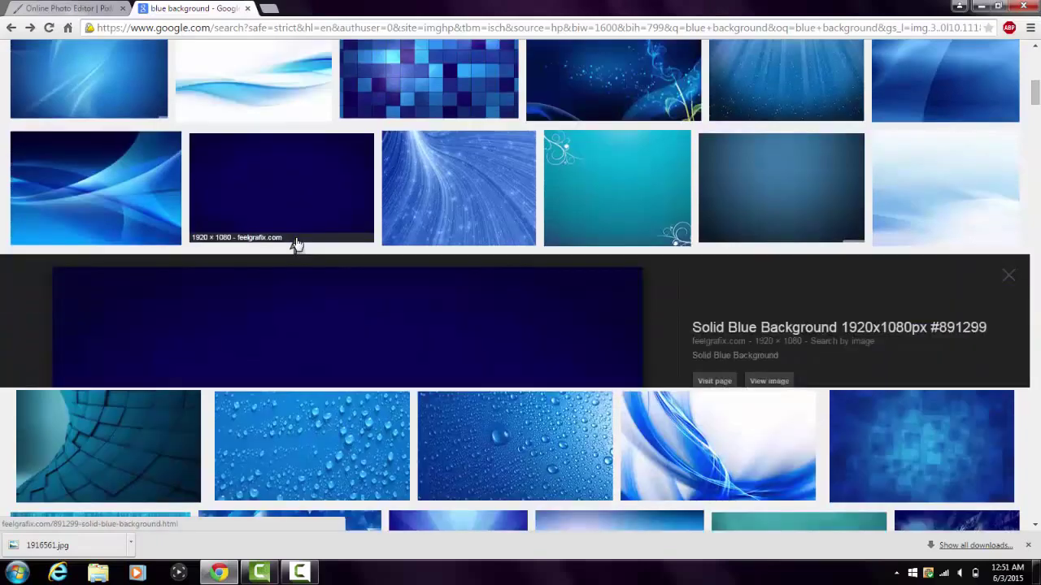
# - Open the feelgrafix page and view the image in its original 1920x1080 size
pyautogui.click(766, 273)
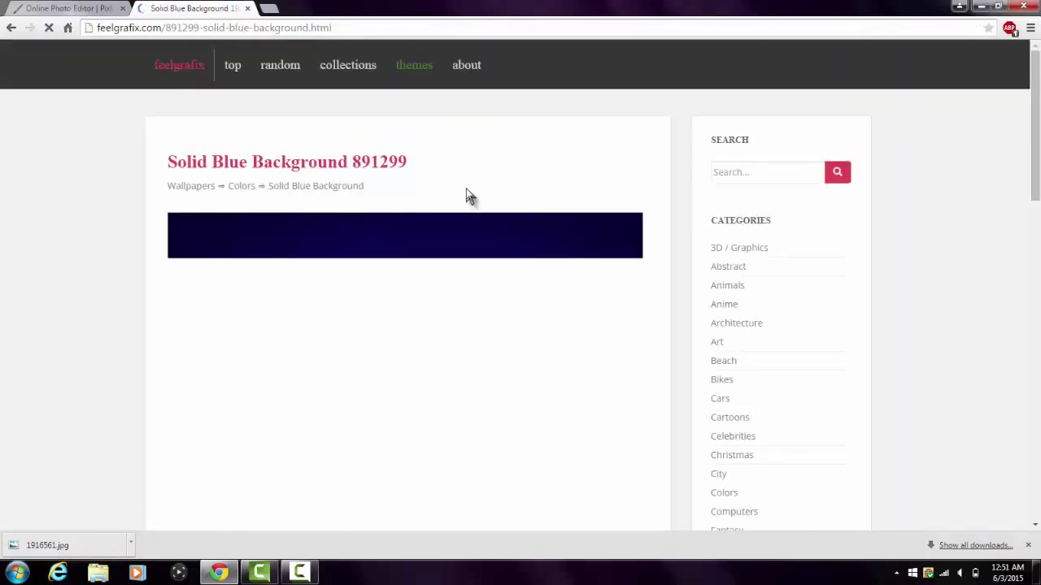
pyautogui.scroll(-4, 468, 195)
pyautogui.scroll(-1, 467, 195)
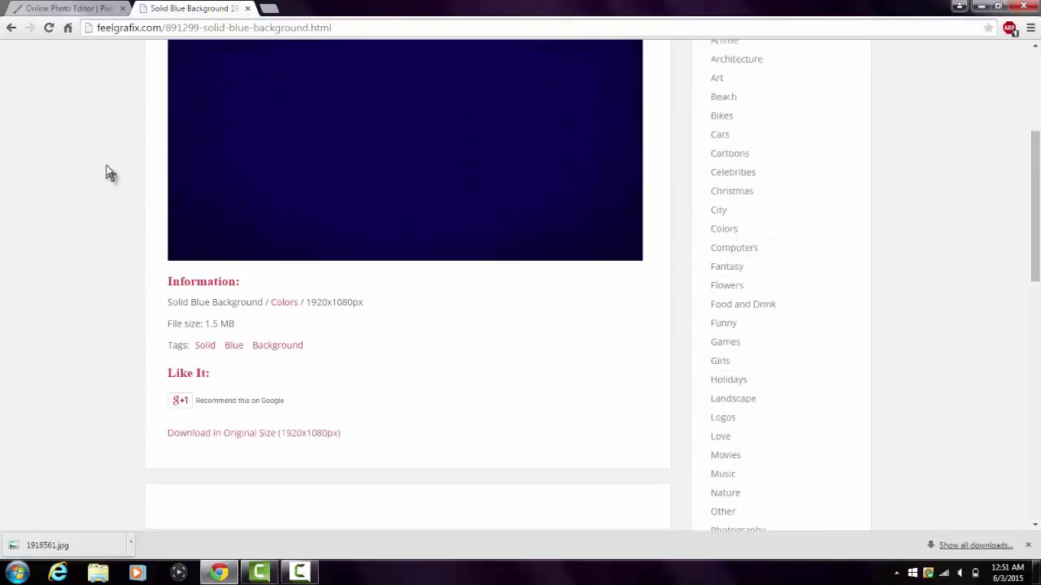
pyautogui.scroll(-1, 122, 311)
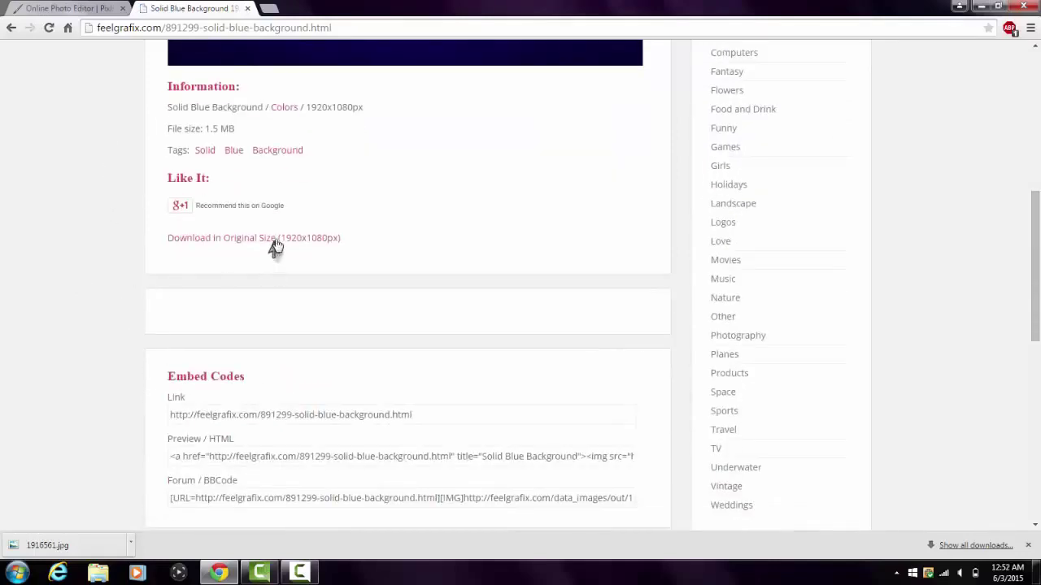
pyautogui.click(274, 240)
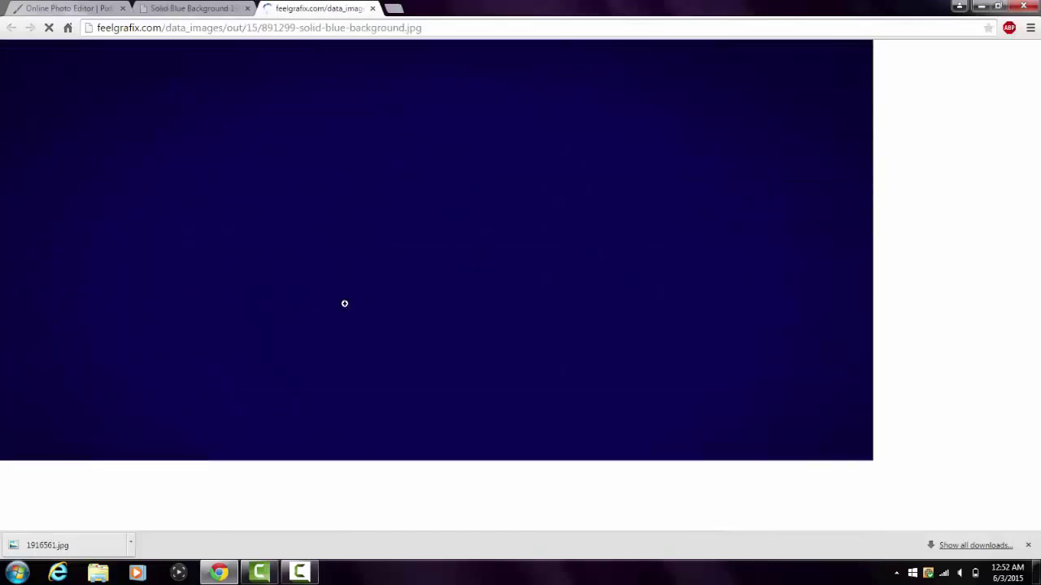
# - Save the full-size image to the Desktop as 891299-solid-blue-background.jpg
pyautogui.rightClick(444, 310)
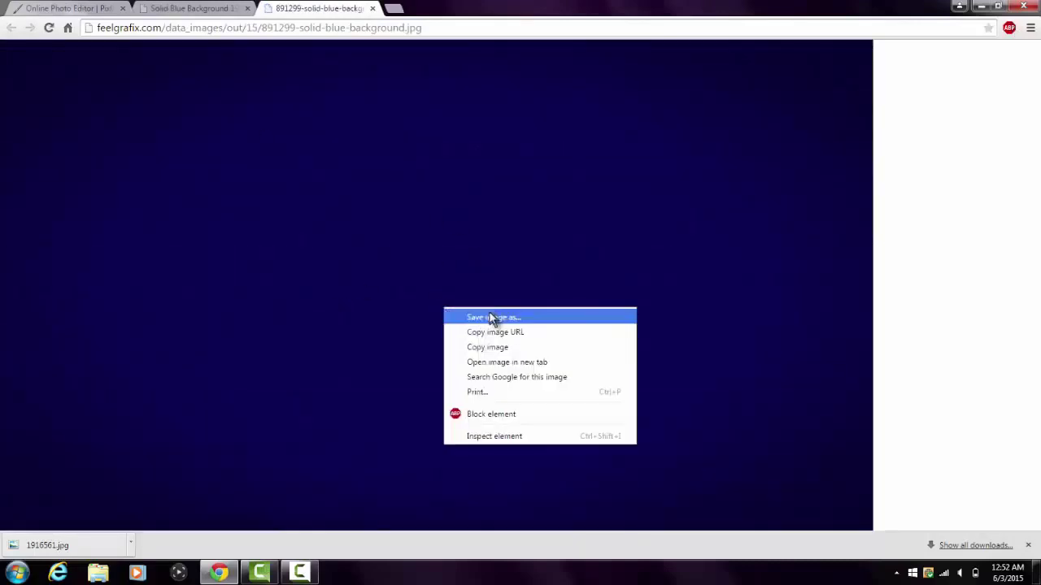
pyautogui.click(488, 313)
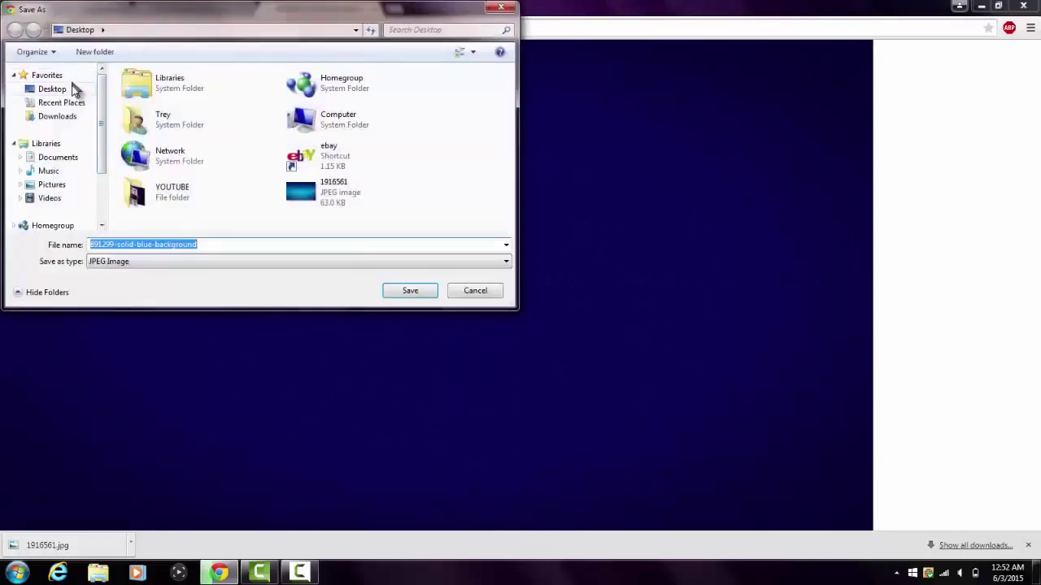
pyautogui.click(74, 89)
pyautogui.click(411, 291)
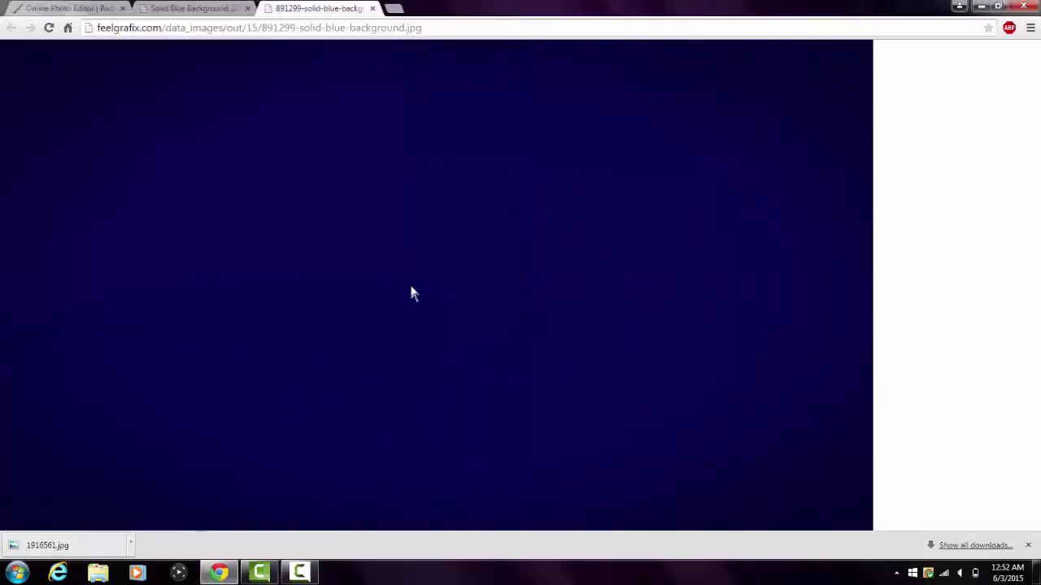
pyautogui.click(372, 8)
# - Open 891299-solid-blue-background from the computer in Pixlr Editor
pyautogui.click(60, 8)
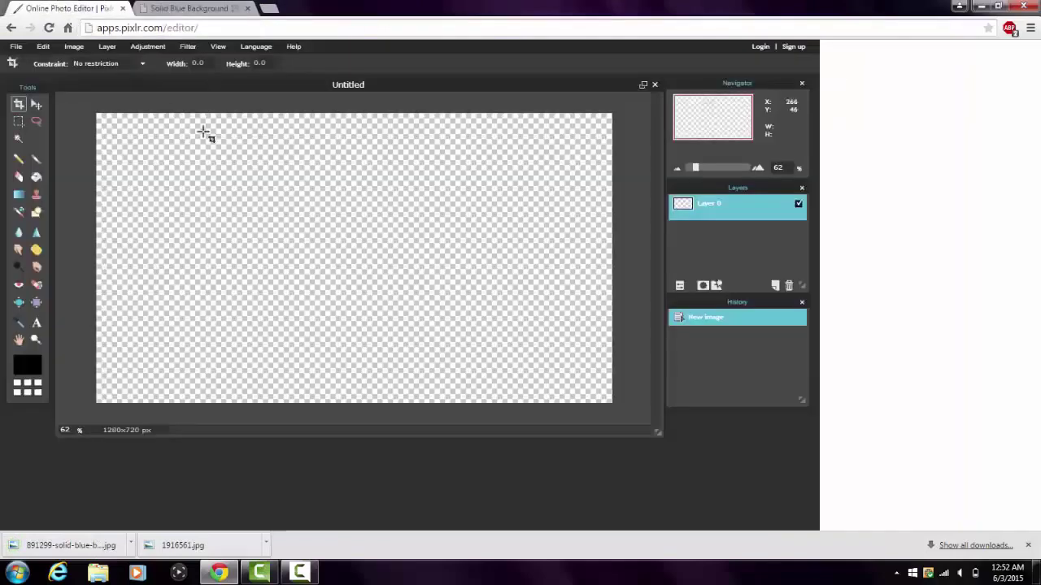
pyautogui.click(17, 48)
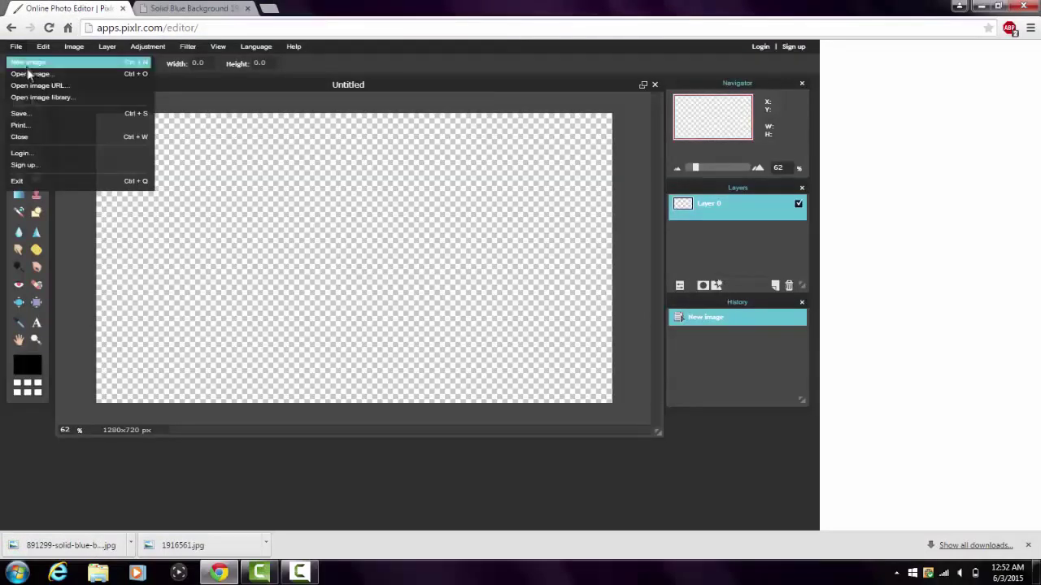
pyautogui.click(19, 74)
pyautogui.click(342, 200)
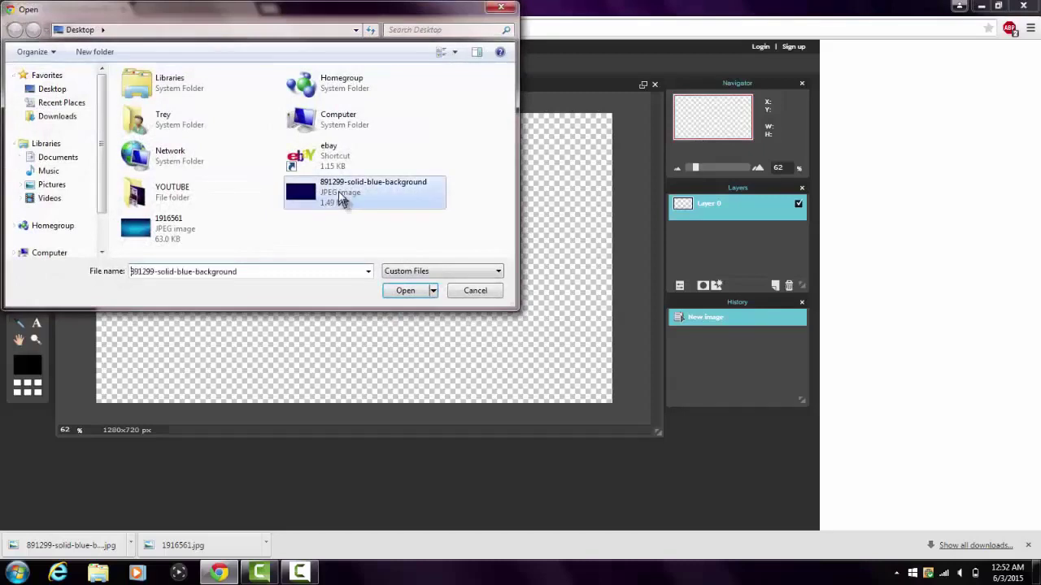
pyautogui.click(414, 295)
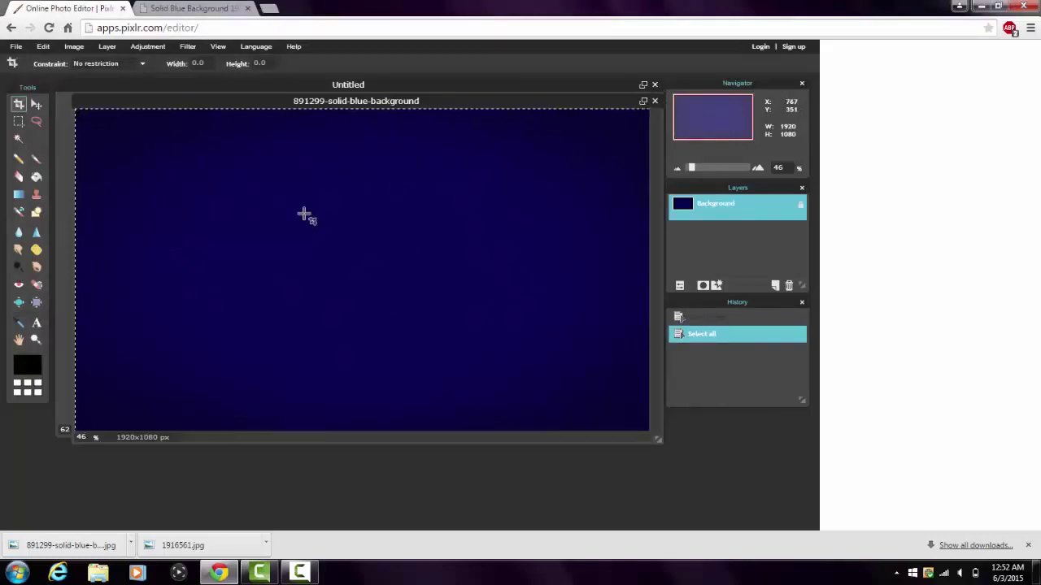
# - Select all and copy the blue image, then close it without saving
pyautogui.hotkey('ctrl', 'a')
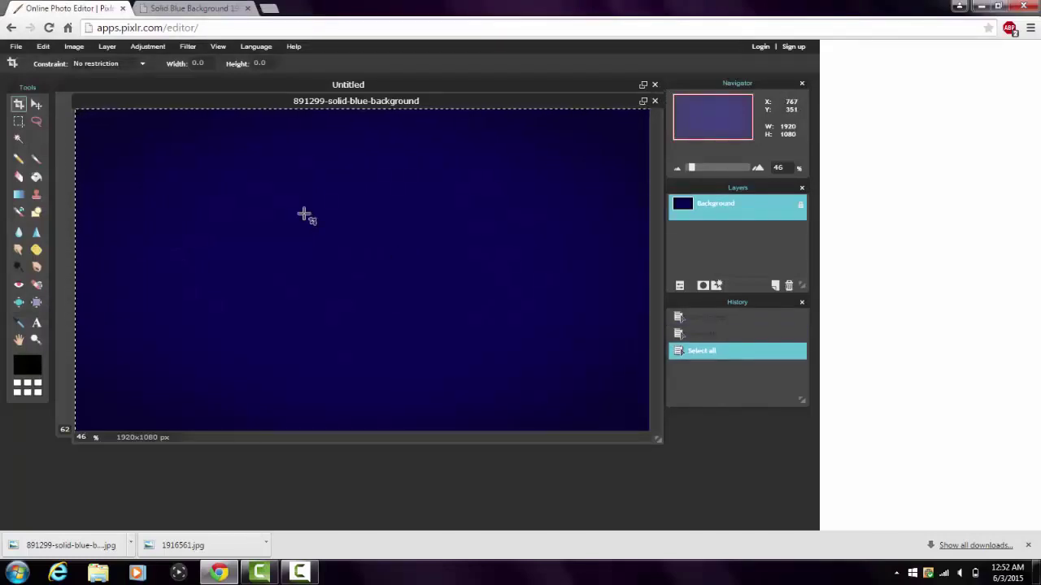
pyautogui.hotkey('ctrl', 'c')
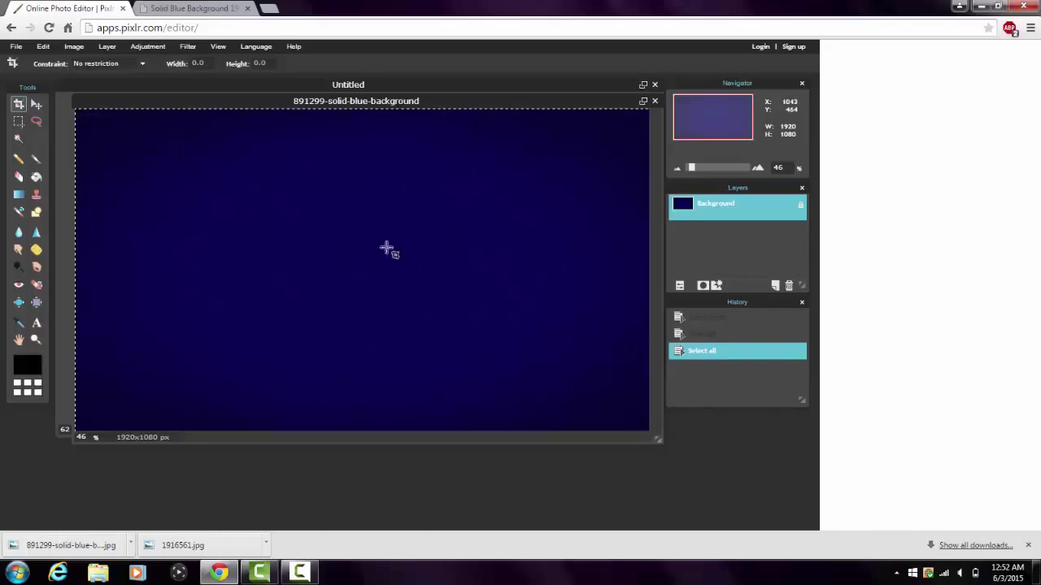
pyautogui.click(654, 101)
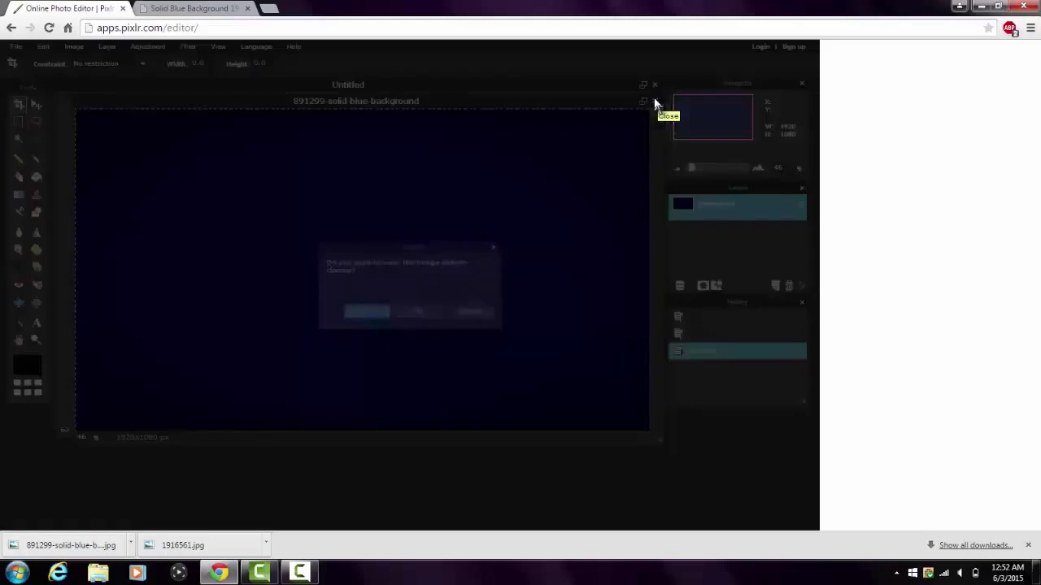
pyautogui.click(417, 312)
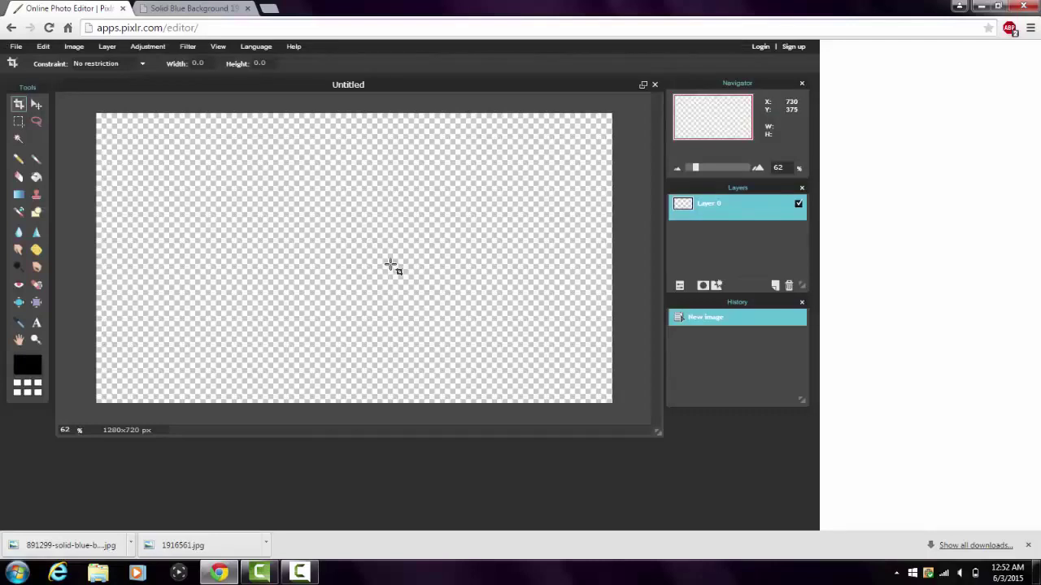
# - Paste the blue background as Layer 1 and free-transform it to fit the 1280×720 canvas
pyautogui.hotkey('ctrl', 'v')
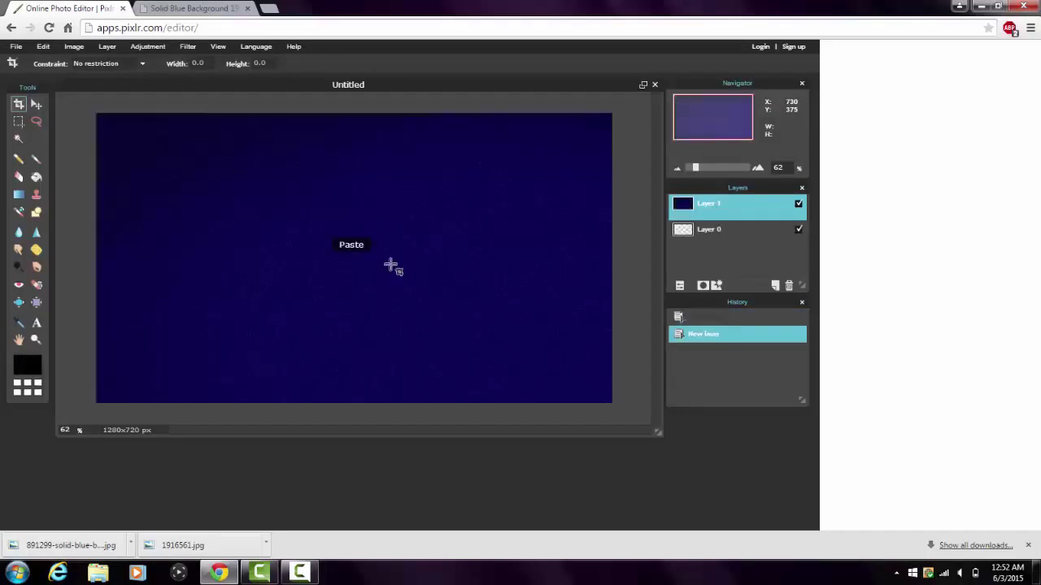
pyautogui.click(74, 50)
pyautogui.moveTo(43, 46)
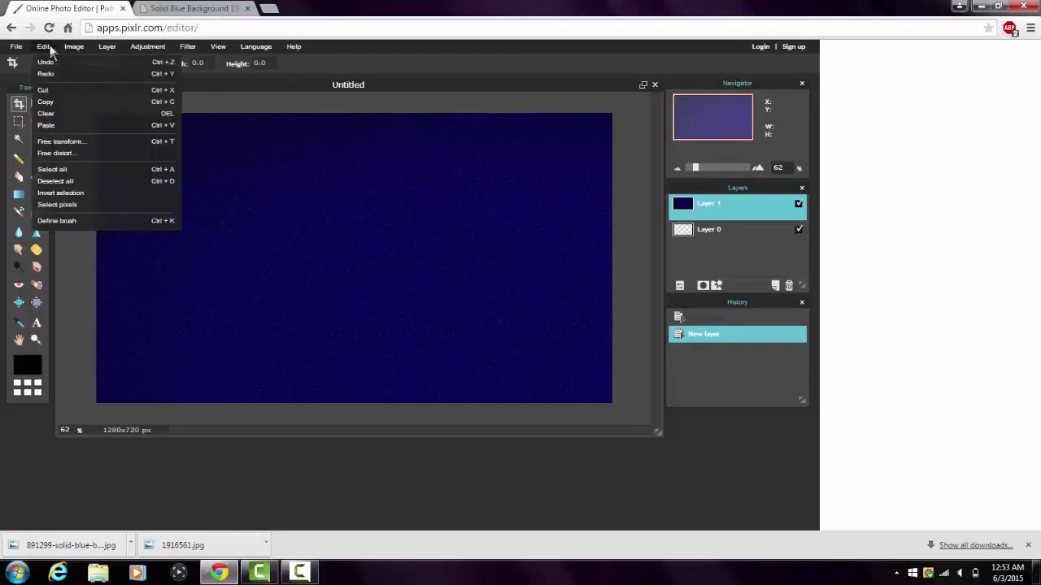
pyautogui.click(60, 142)
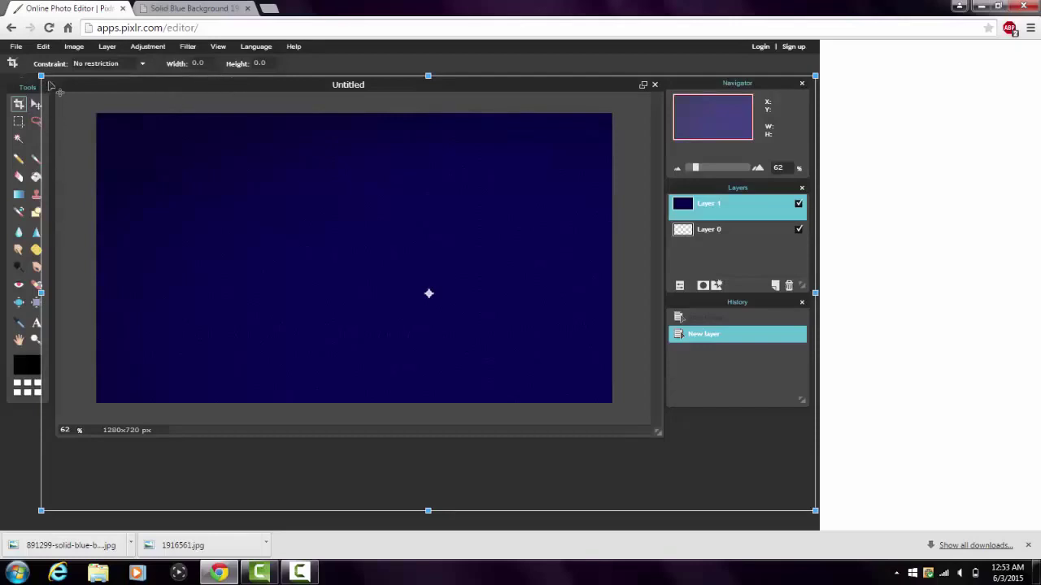
pyautogui.moveTo(42, 77); pyautogui.dragTo(135, 133)
pyautogui.moveTo(239, 213); pyautogui.dragTo(110, 148)
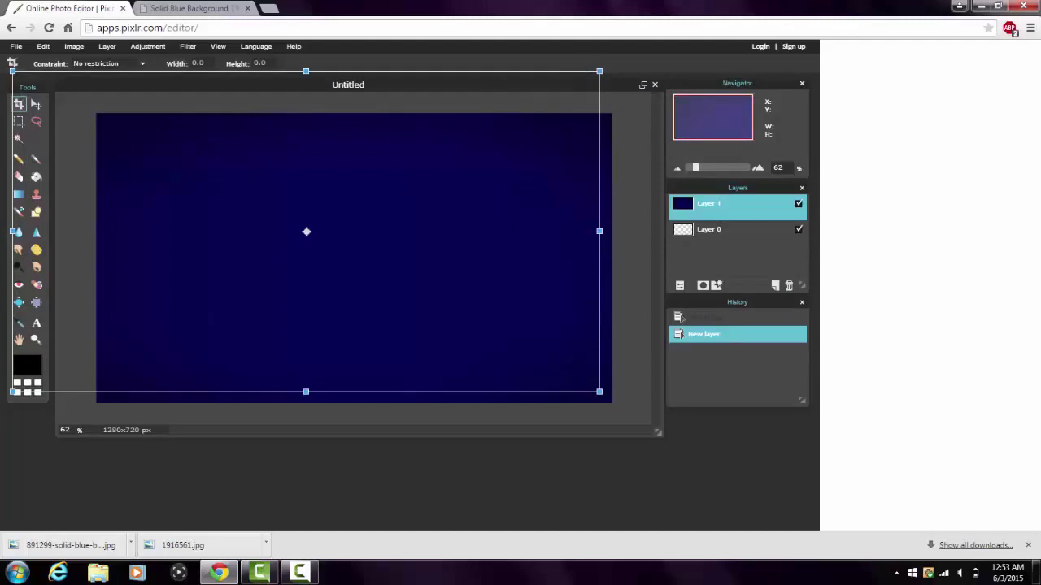
pyautogui.click(625, 159)
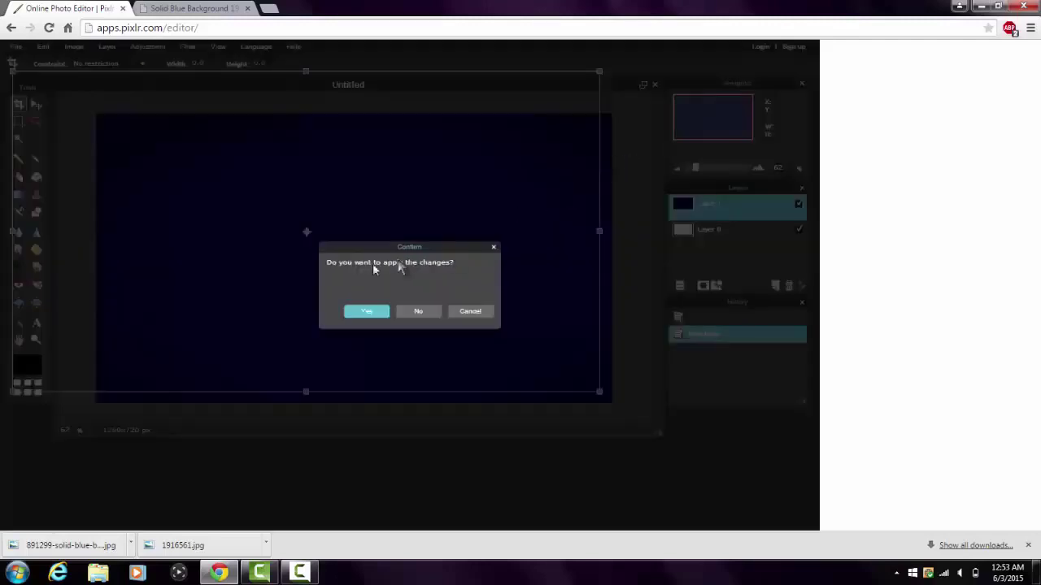
pyautogui.click(356, 313)
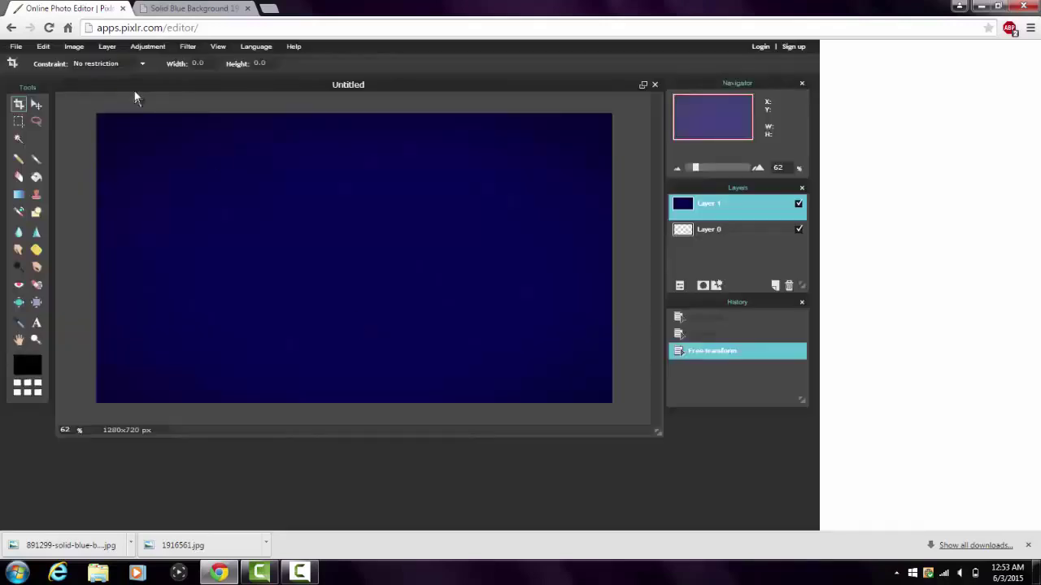
# - Set Layer 1's brightness to about -19 with Brightness & Contrast
pyautogui.click(145, 48)
pyautogui.moveTo(187, 48)
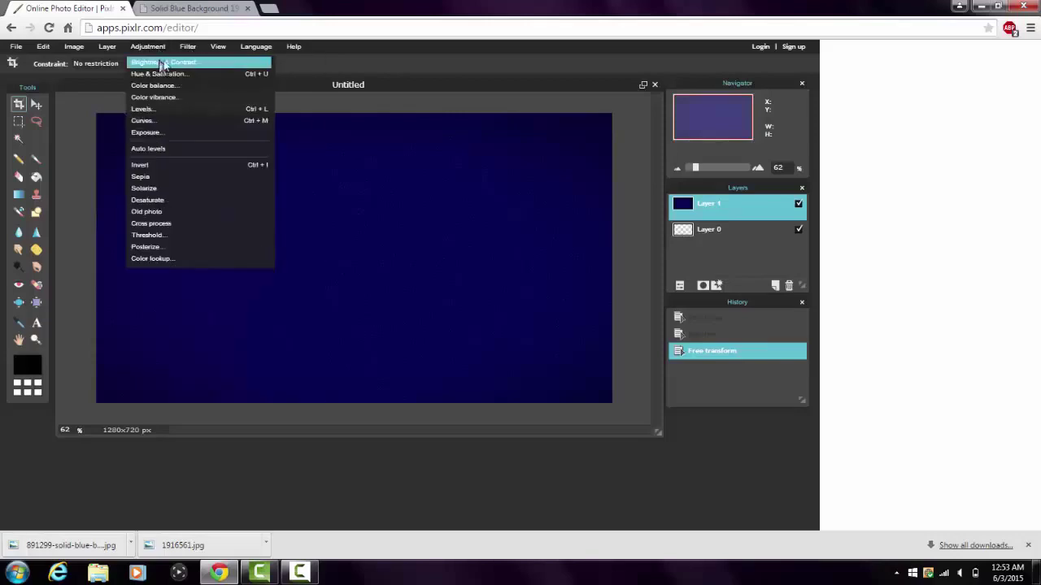
pyautogui.click(161, 62)
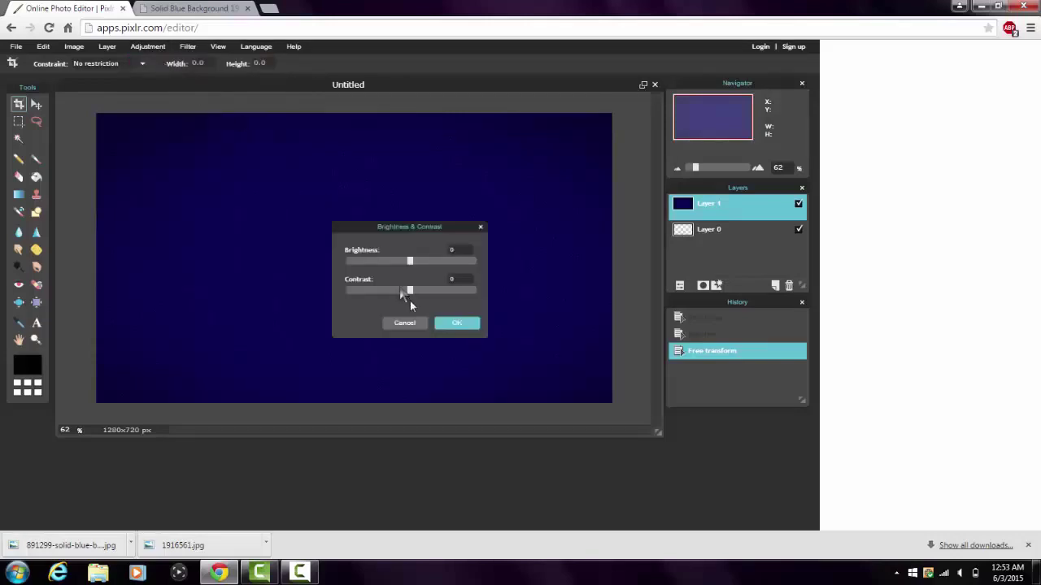
pyautogui.moveTo(410, 260); pyautogui.dragTo(403, 262)
pyautogui.click(450, 323)
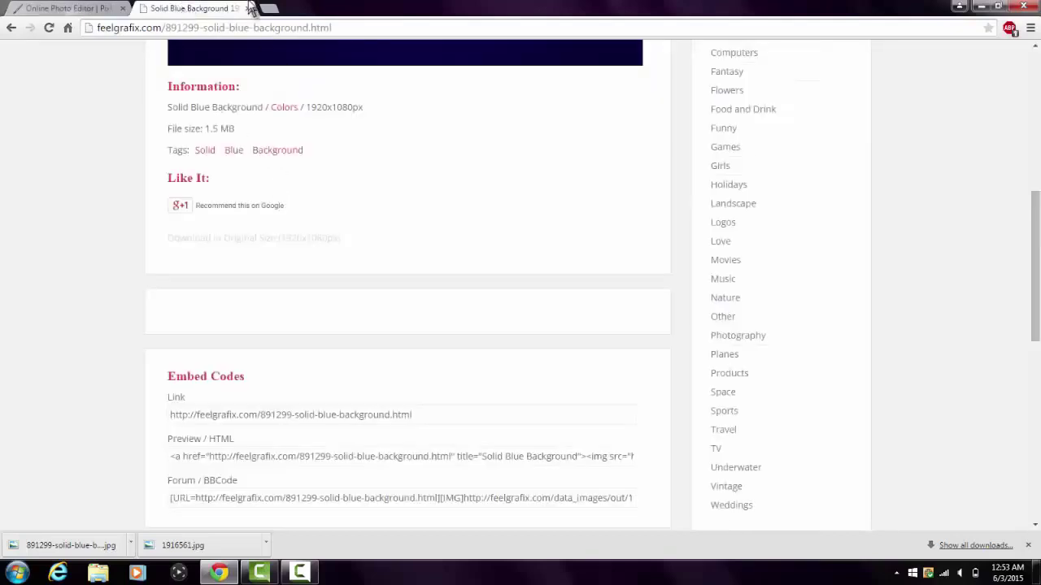
# - Return to Google Images and replace the query with 'youtube logo png'
pyautogui.click(72, 9)
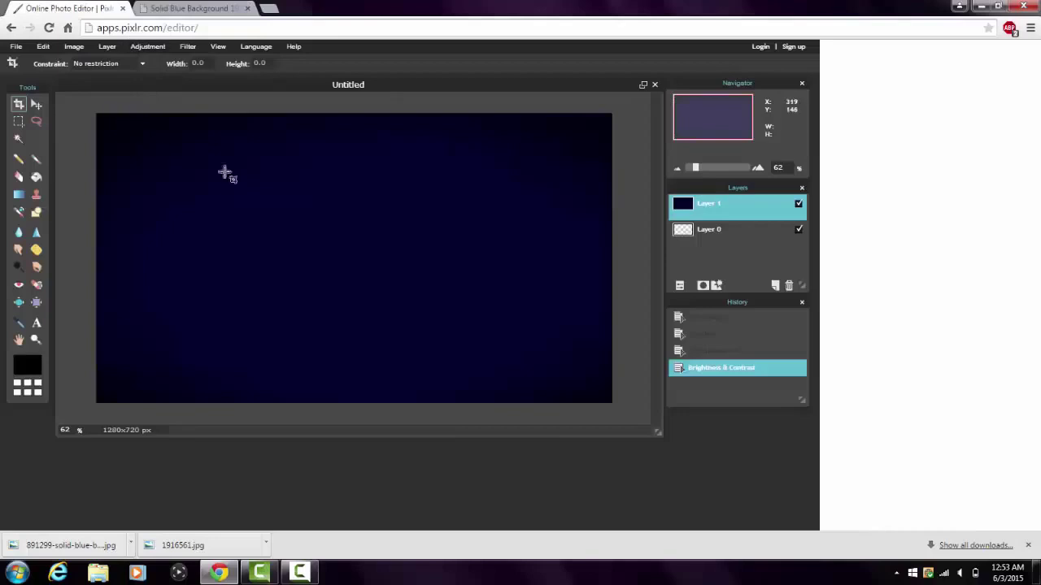
pyautogui.click(231, 8)
pyautogui.click(13, 29)
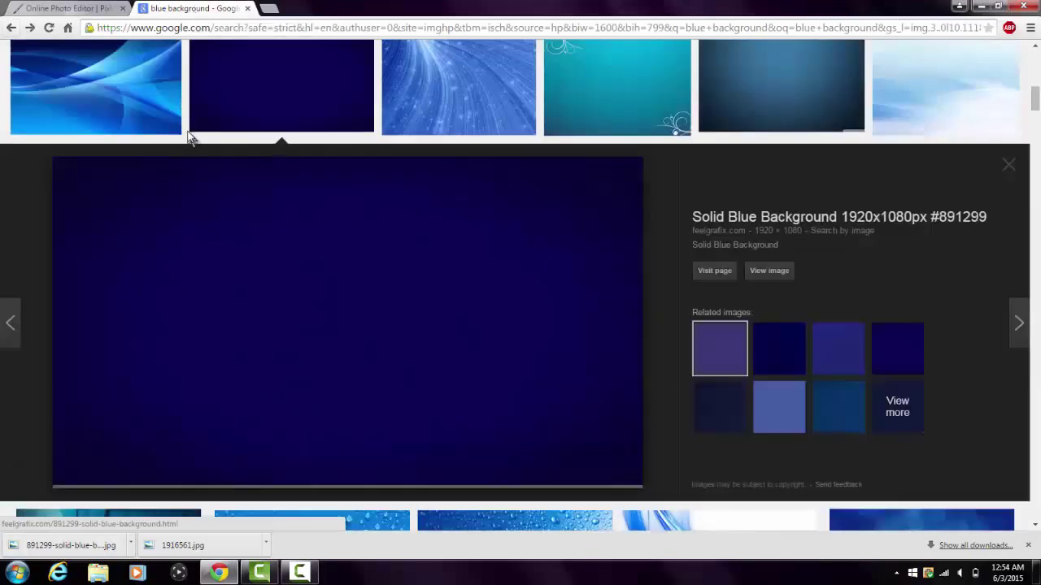
pyautogui.click(189, 137)
pyautogui.scroll(1, 187, 134)
pyautogui.moveTo(176, 60); pyautogui.dragTo(64, 67)
pyautogui.press('BackSpace')
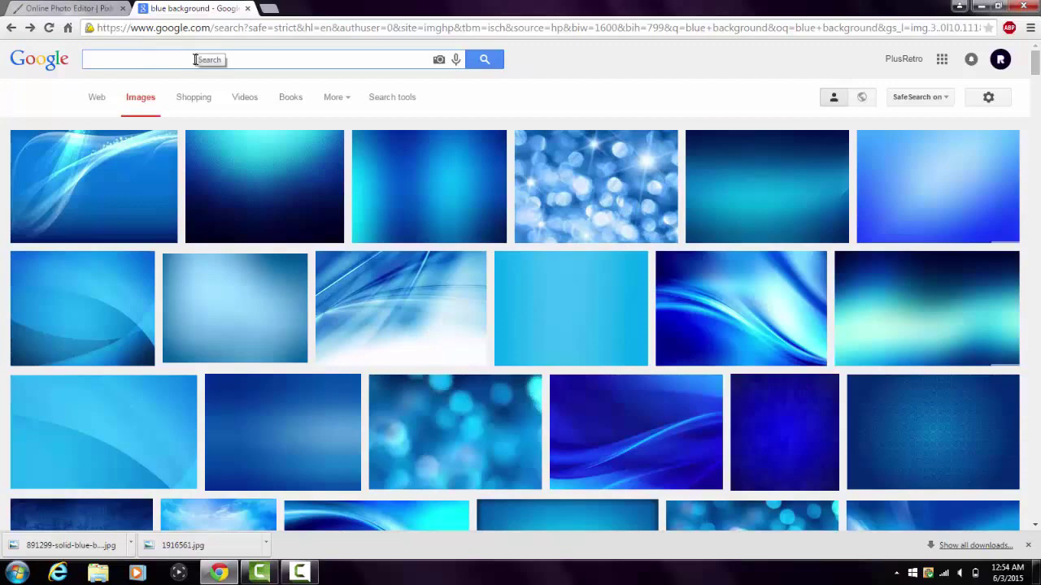
pyautogui.write('youtube log')
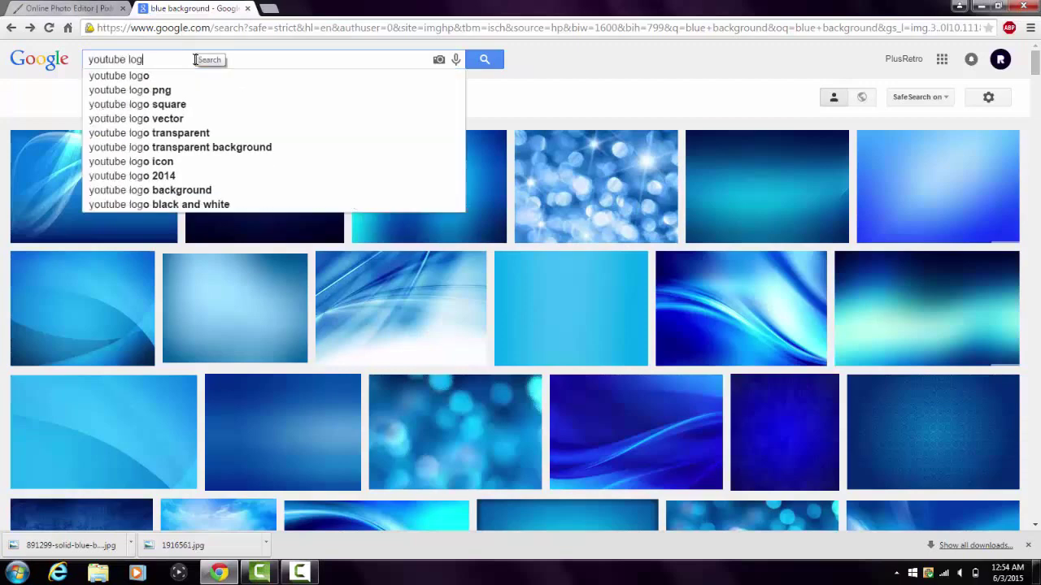
pyautogui.write('o png')
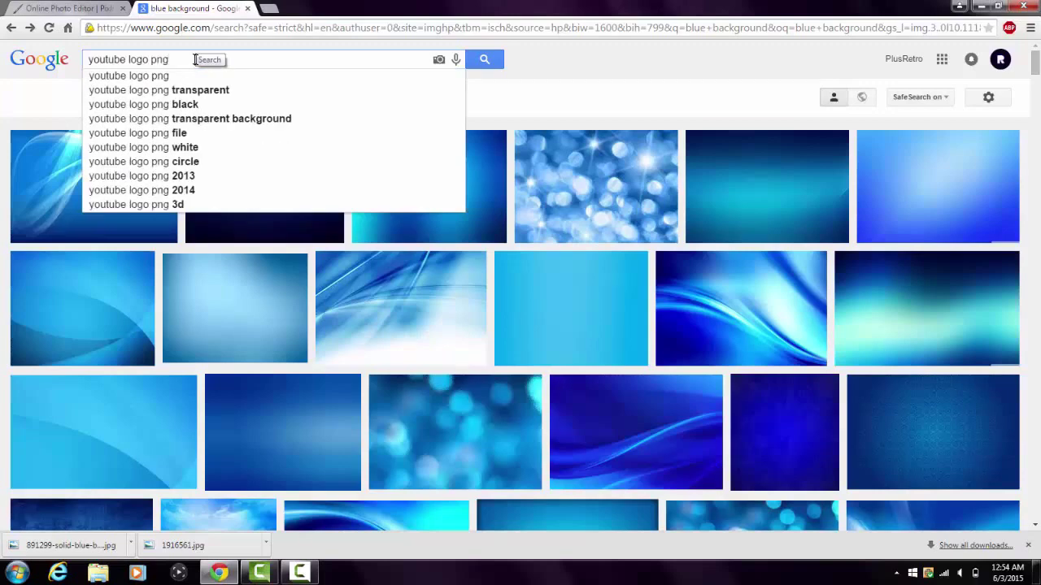
pyautogui.press('Return')
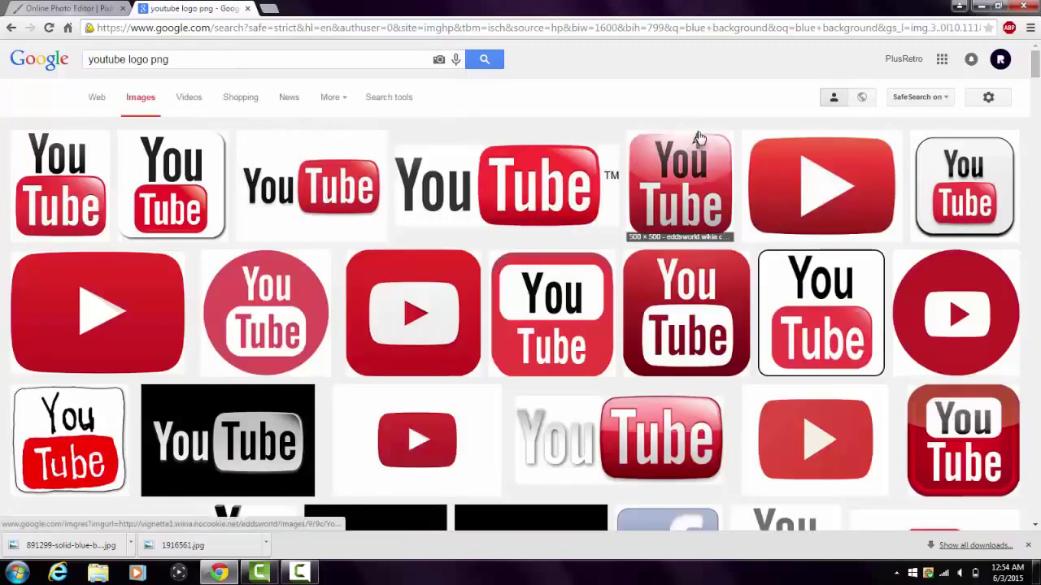
# - Save the Wikimedia Commons YouTube logo to the Desktop as YouTube_Logo.png
pyautogui.click(323, 182)
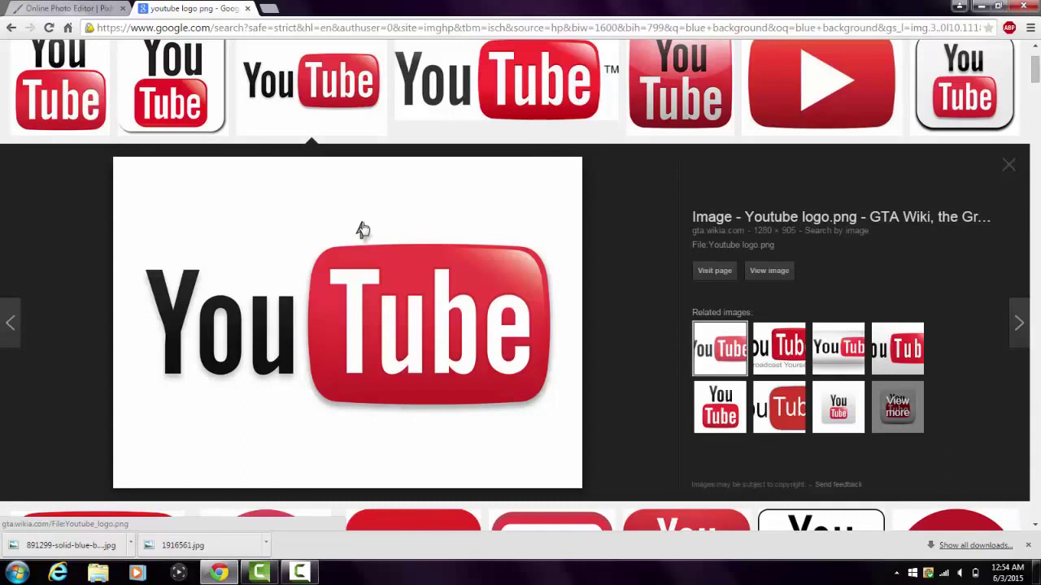
pyautogui.click(492, 104)
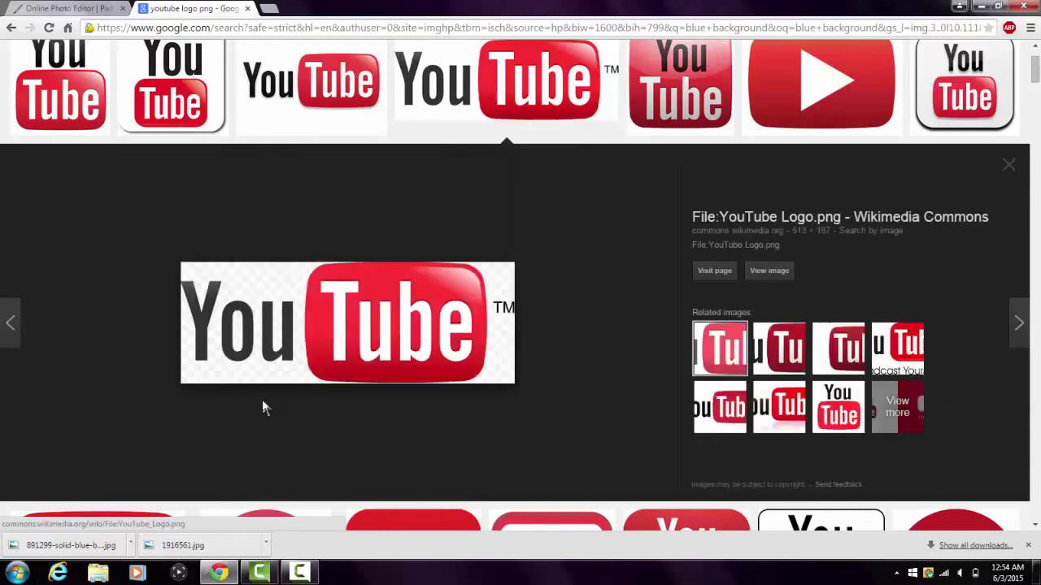
pyautogui.rightClick(326, 319)
pyautogui.click(365, 402)
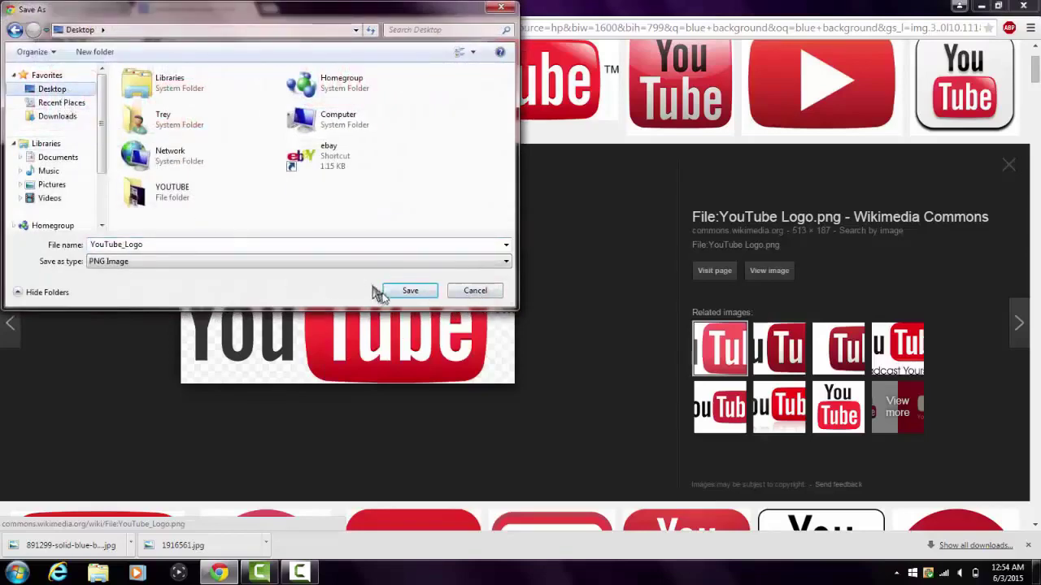
pyautogui.click(401, 294)
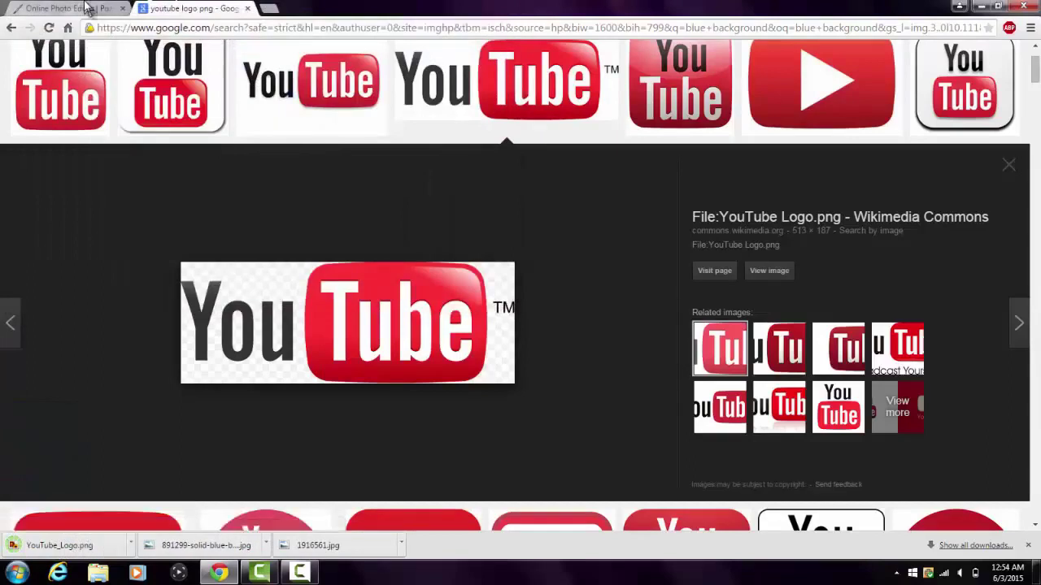
pyautogui.click(93, 8)
# - Open YouTube_Logo from the computer in Pixlr Editor
pyautogui.click(17, 47)
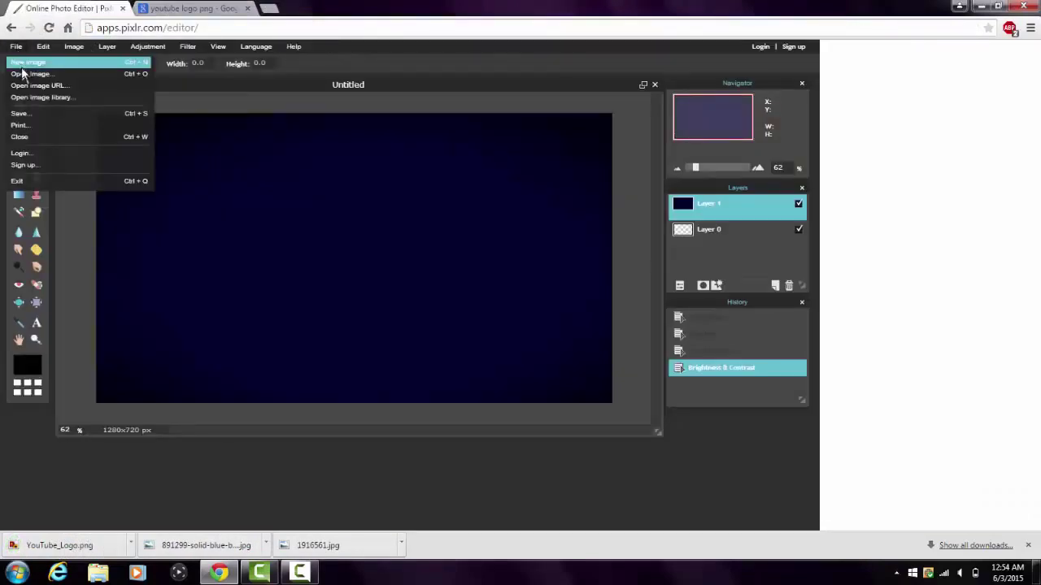
pyautogui.click(24, 64)
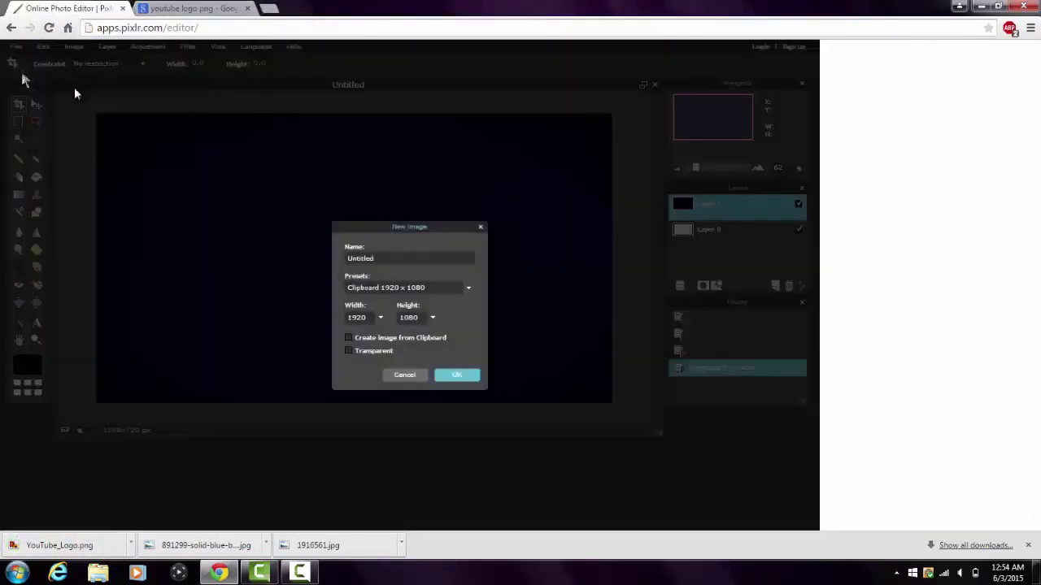
pyautogui.click(480, 227)
pyautogui.click(15, 47)
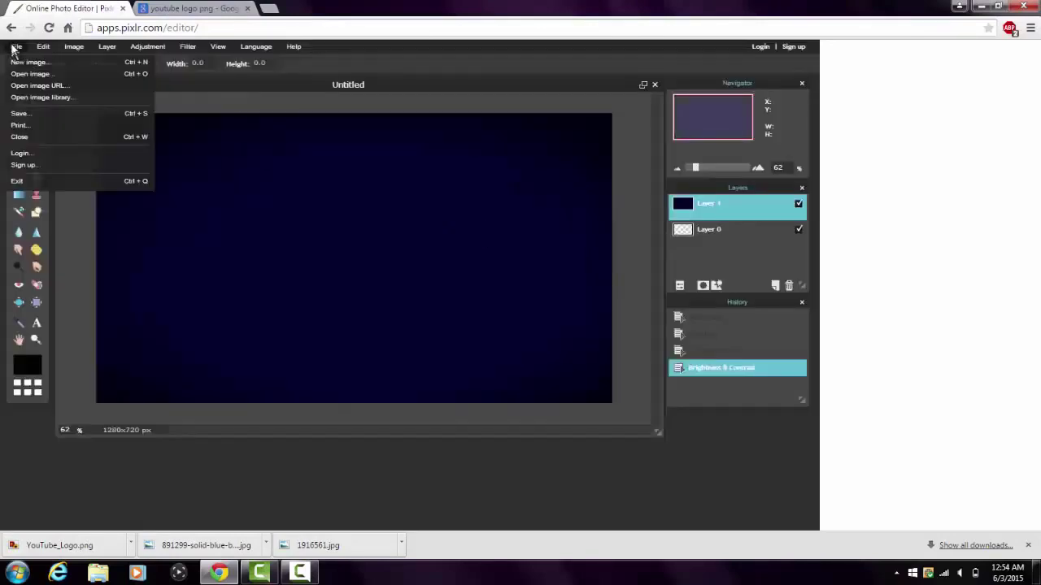
pyautogui.click(20, 77)
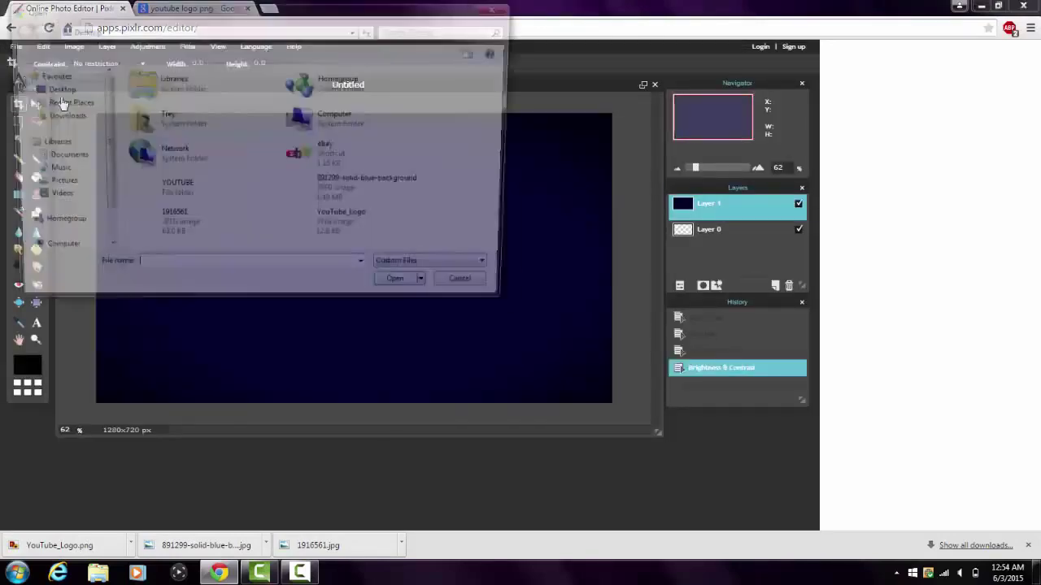
pyautogui.click(358, 230)
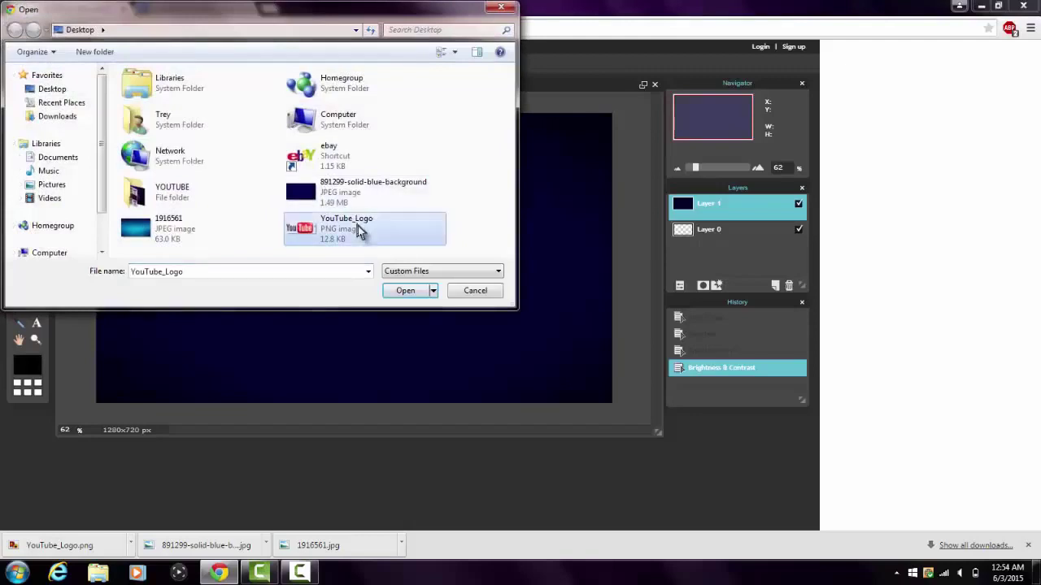
pyautogui.click(396, 293)
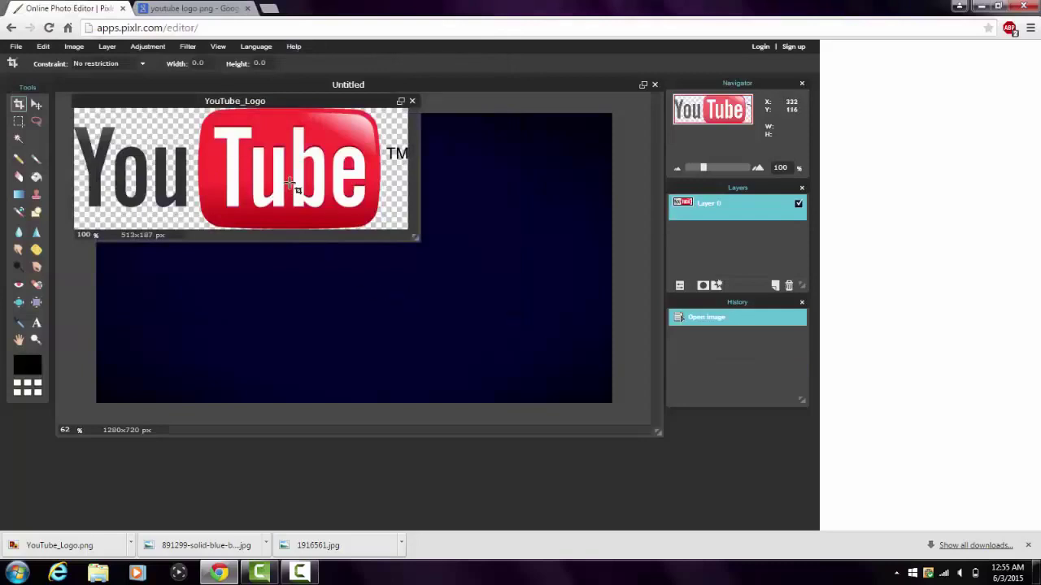
# - Copy the whole logo, close it unsaved, and paste it onto the thumbnail
pyautogui.hotkey('ctrl', 'a')
pyautogui.hotkey('ctrl', 'c')
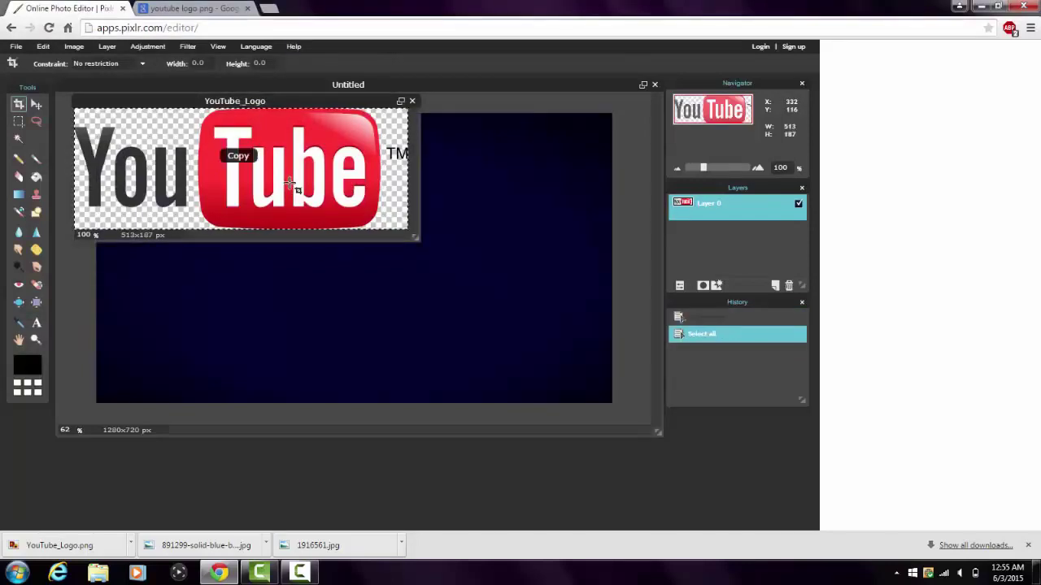
pyautogui.click(411, 101)
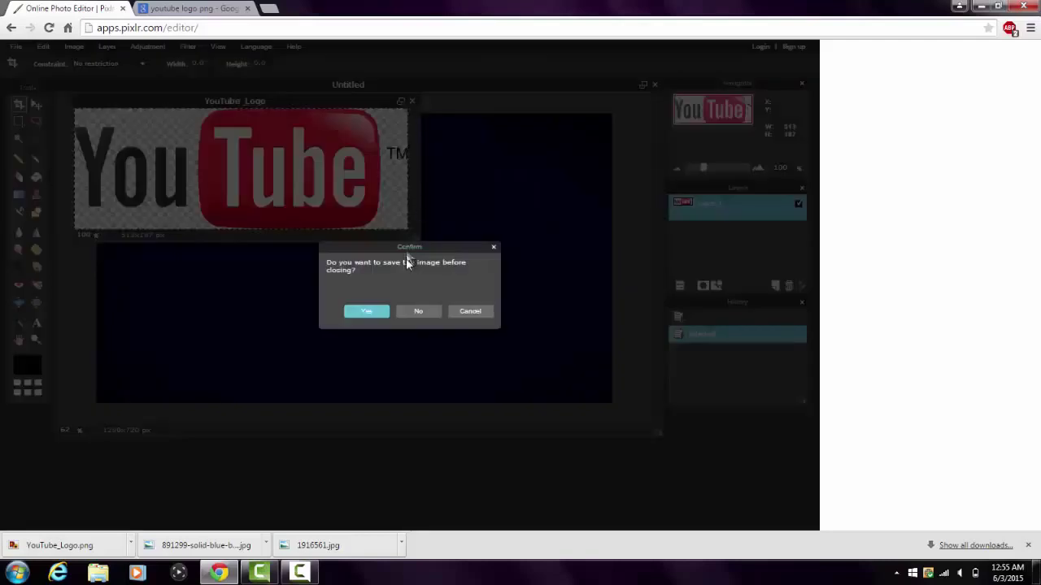
pyautogui.click(415, 311)
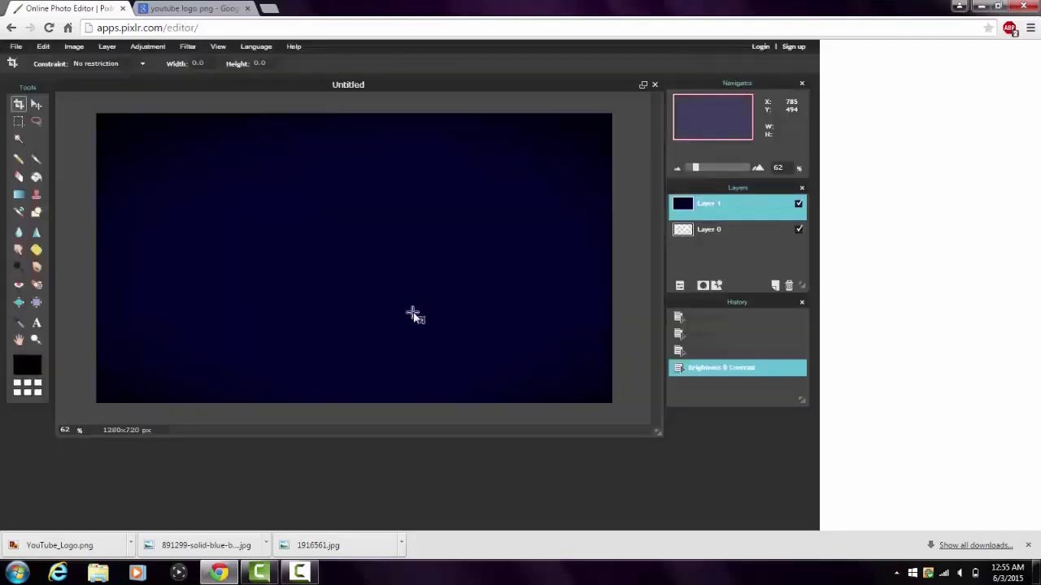
pyautogui.hotkey('ctrl', 'v')
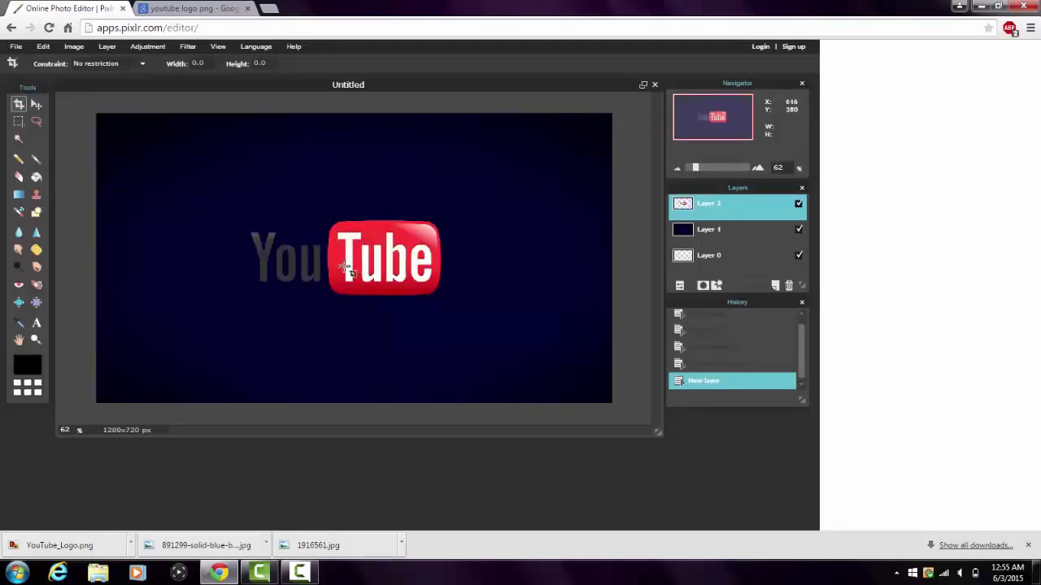
# - Free-transform the YouTube logo layer, resizing it and moving it to the upper-left
pyautogui.click(38, 48)
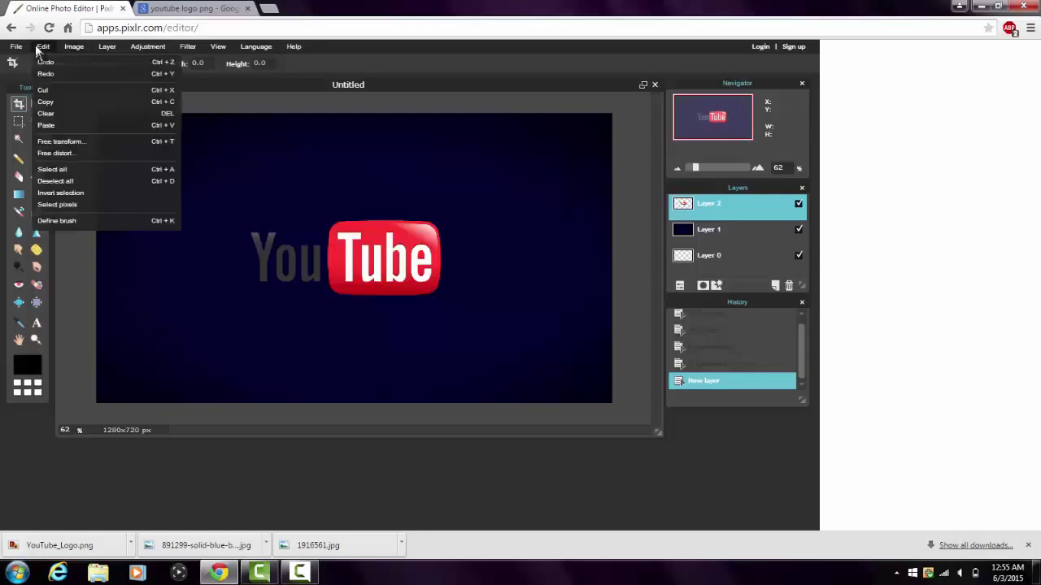
pyautogui.click(71, 143)
pyautogui.moveTo(195, 181); pyautogui.dragTo(168, 147)
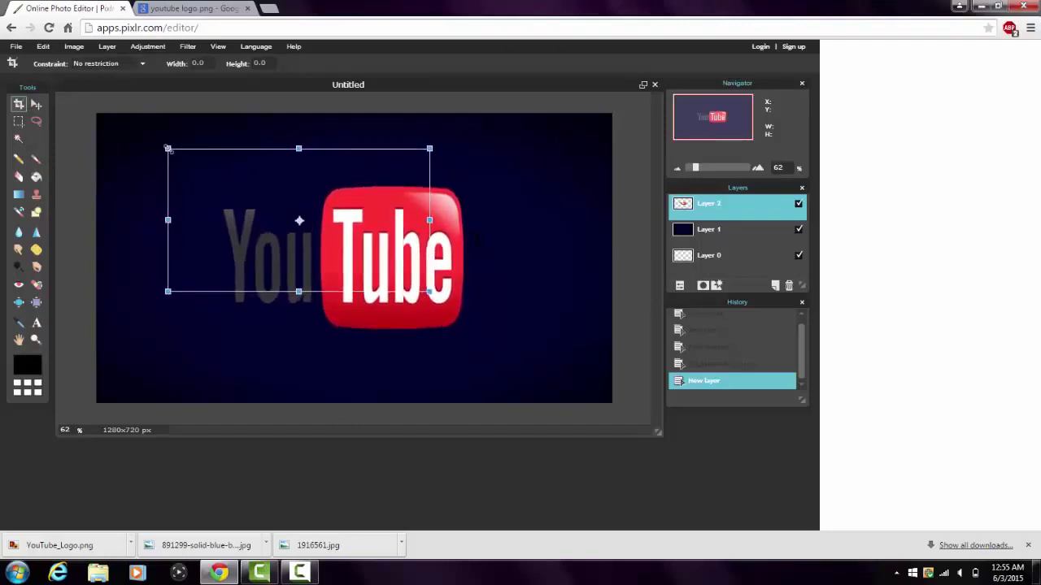
pyautogui.moveTo(225, 195); pyautogui.dragTo(118, 136)
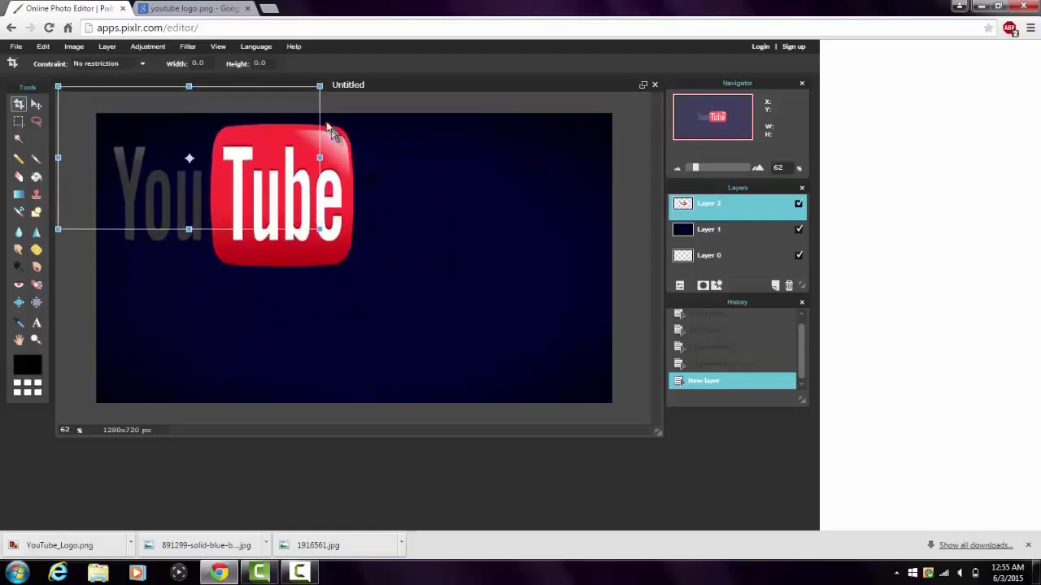
pyautogui.click(298, 325)
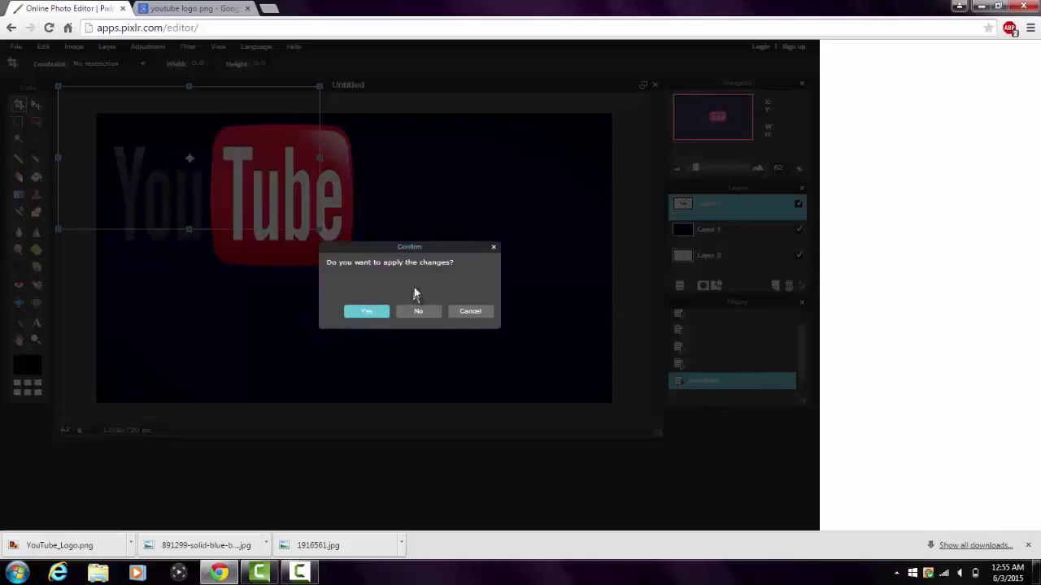
pyautogui.click(364, 312)
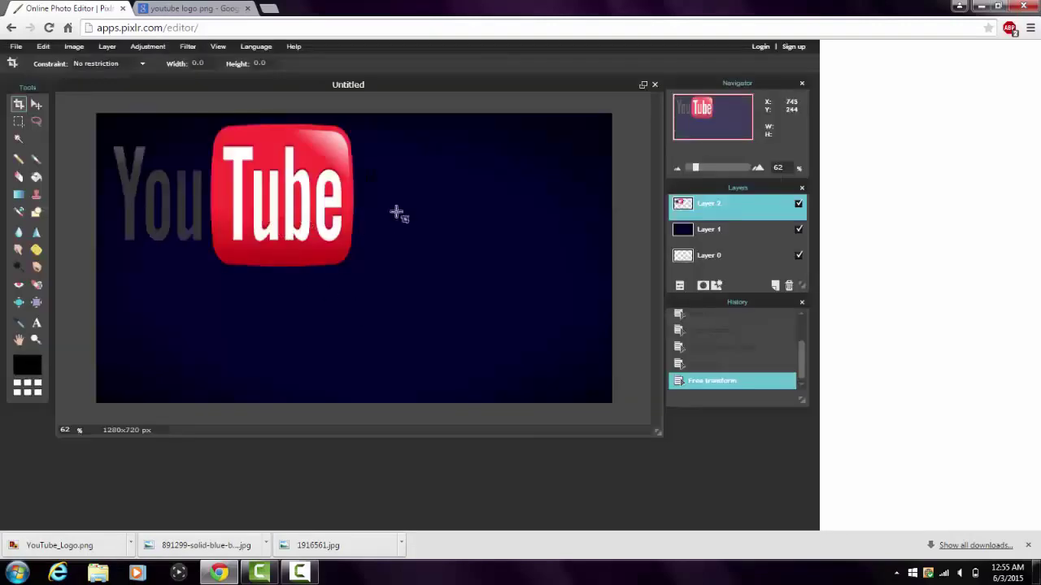
# - Search Google Images for 'black ops 2' in place of the previous search words
pyautogui.click(193, 8)
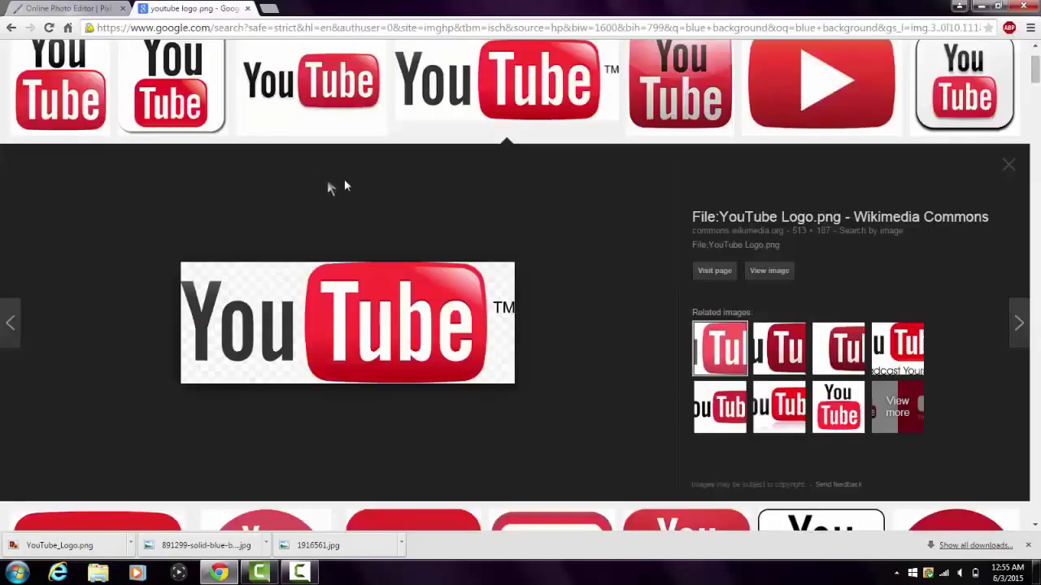
pyautogui.scroll(2, 267, 120)
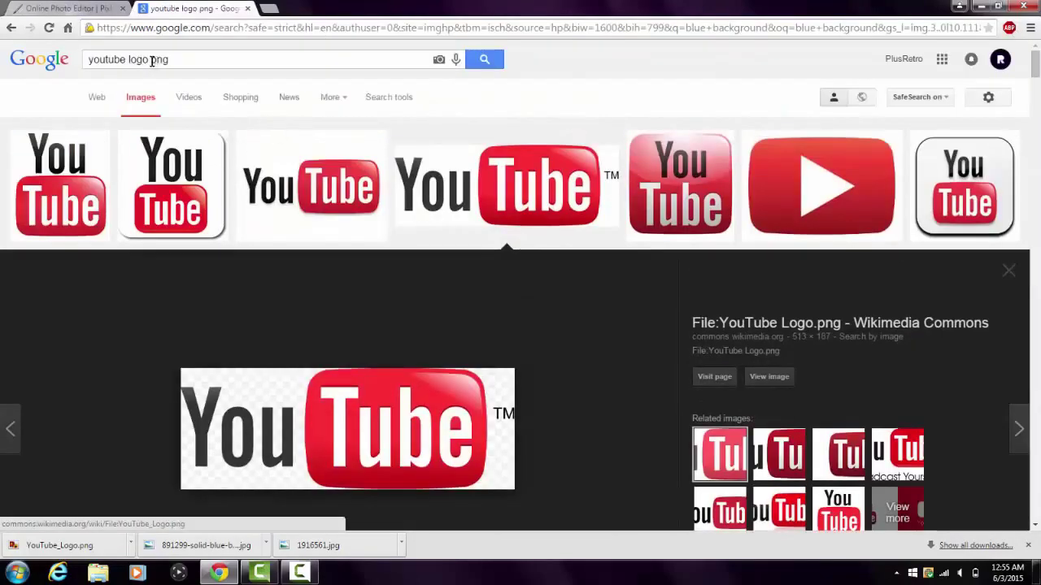
pyautogui.moveTo(151, 61); pyautogui.dragTo(87, 64)
pyautogui.press('BackSpace')
pyautogui.write('b')
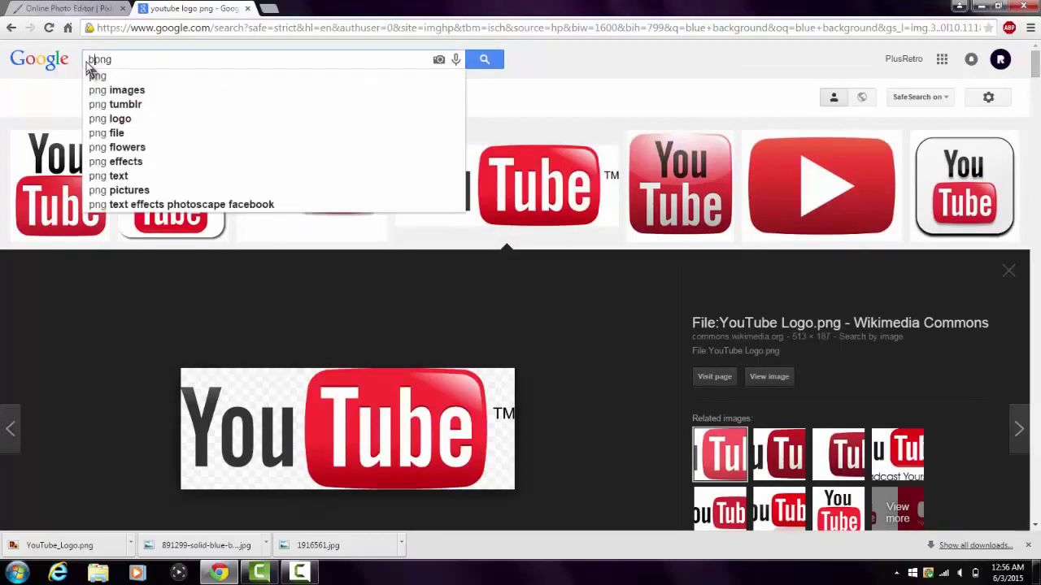
pyautogui.write('lack ops 2')
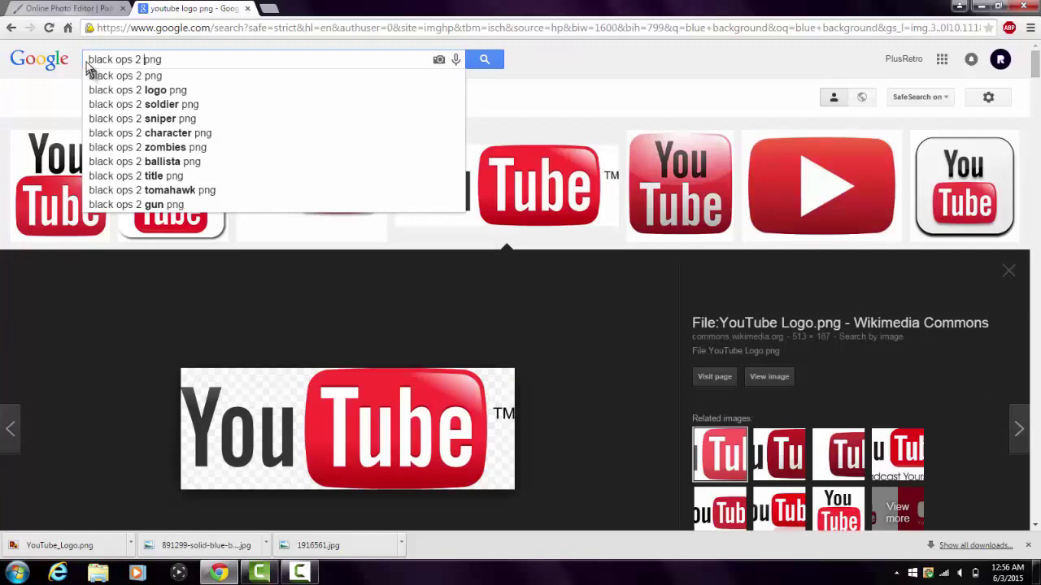
pyautogui.press('Return')
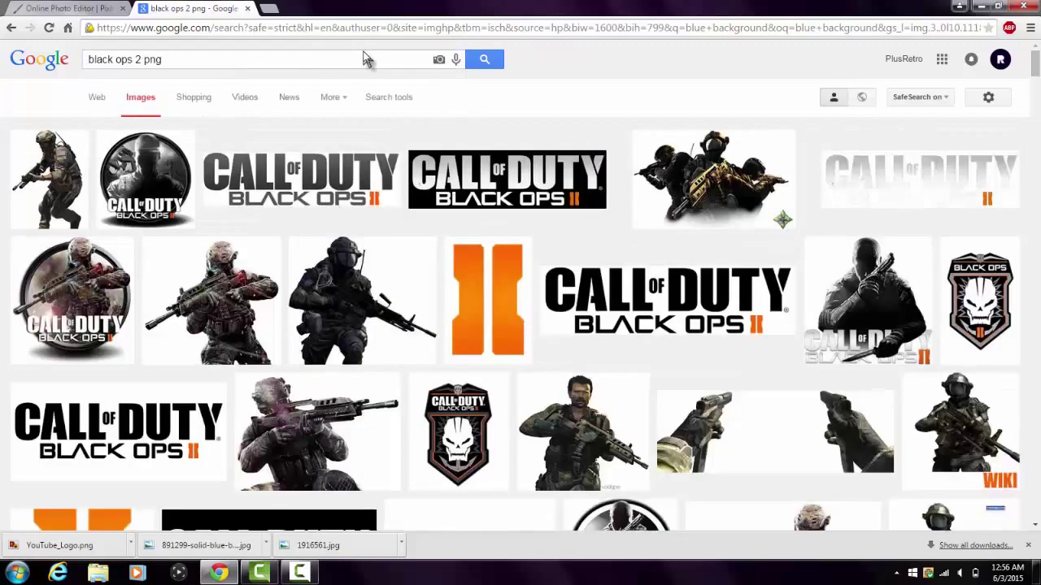
# - Save the Black Ops 2 soldier render as a PNG to the Desktop, then return to Pixlr
pyautogui.click(355, 297)
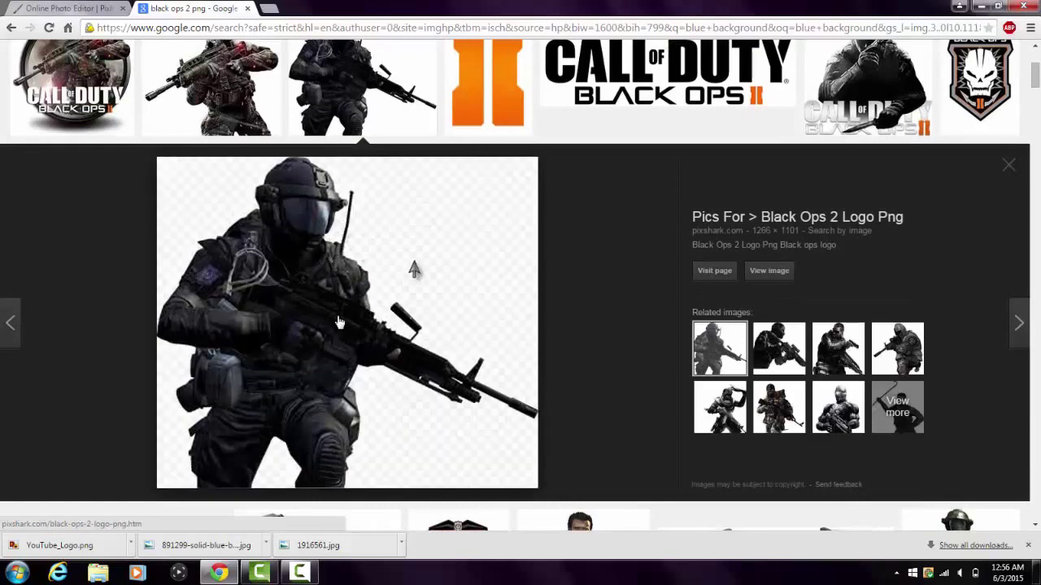
pyautogui.rightClick(436, 278)
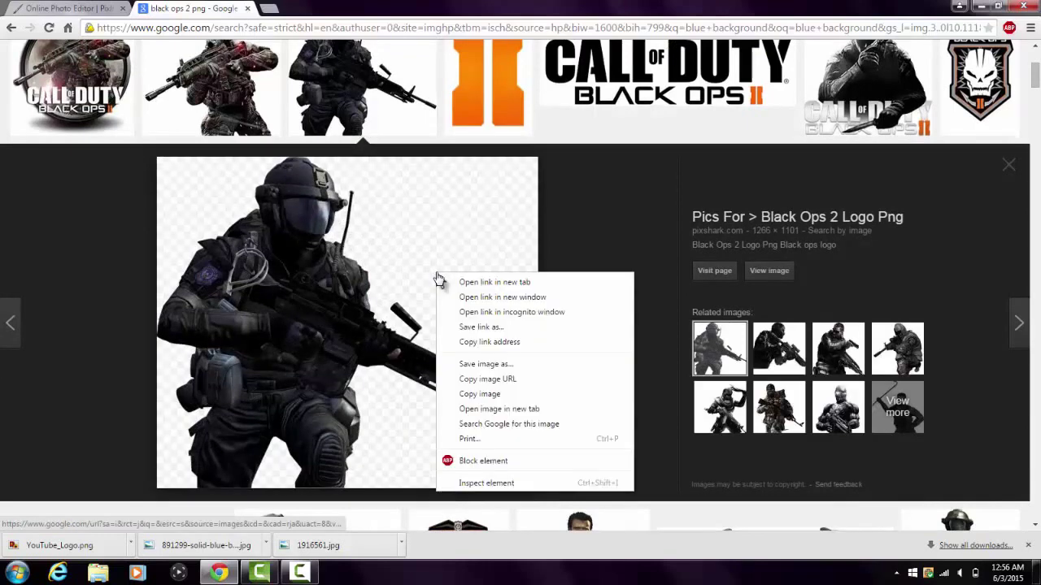
pyautogui.click(489, 363)
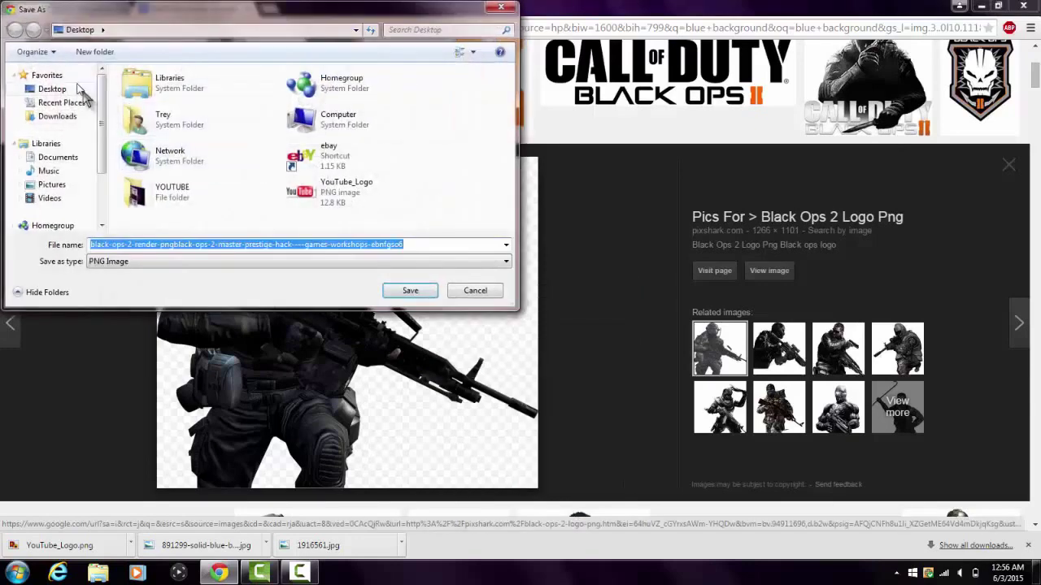
pyautogui.click(78, 90)
pyautogui.click(398, 291)
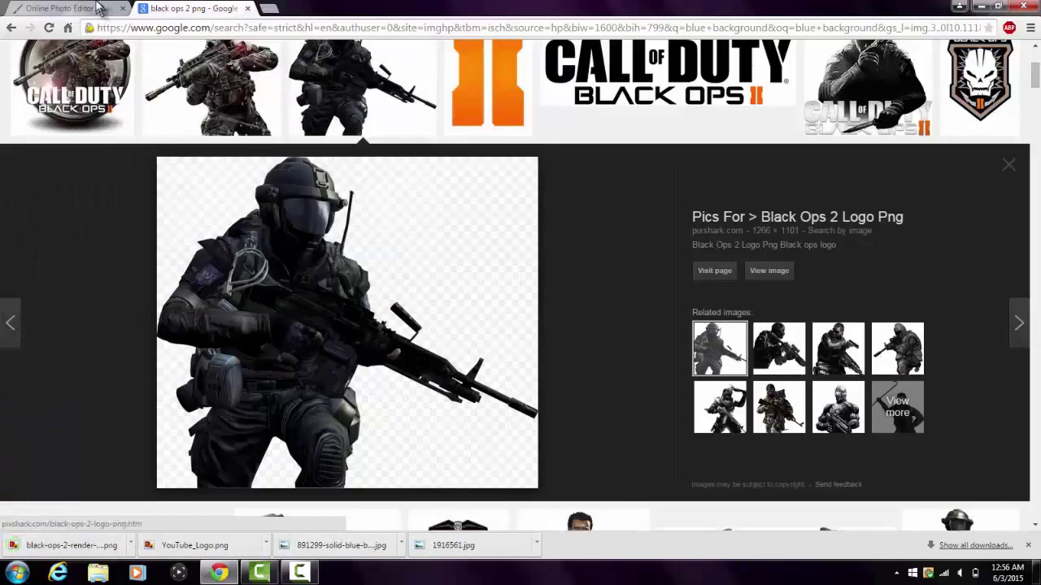
pyautogui.click(100, 7)
# - Open the soldier render PNG, copy it, close it unsaved, and paste it onto the thumbnail
pyautogui.click(15, 46)
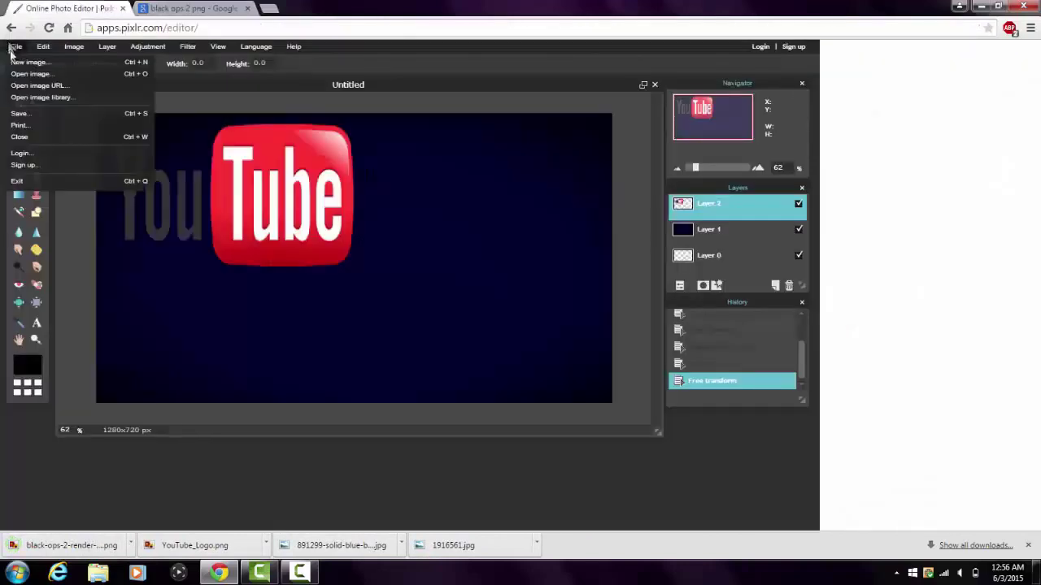
pyautogui.click(45, 76)
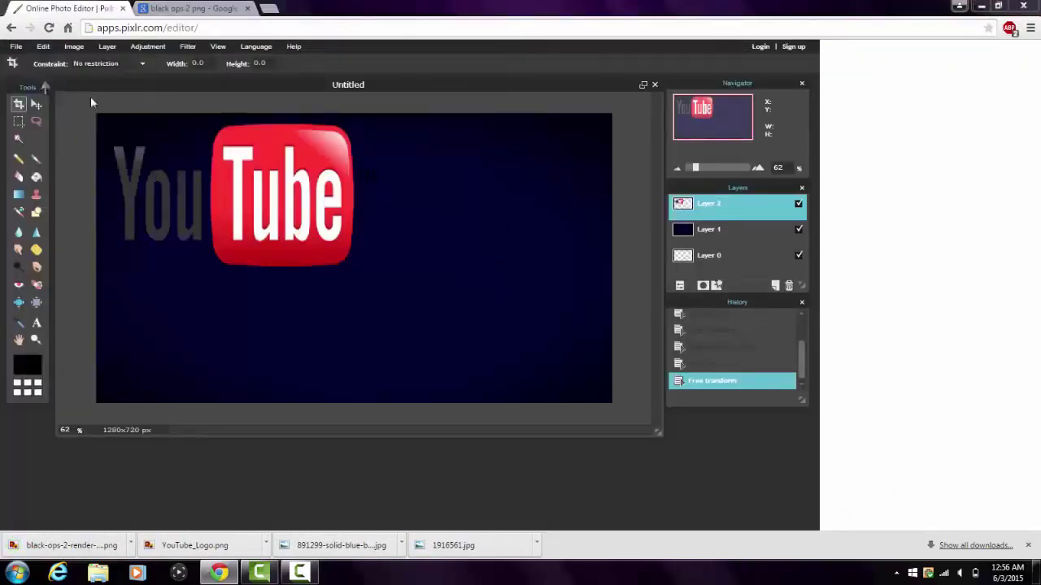
pyautogui.click(365, 226)
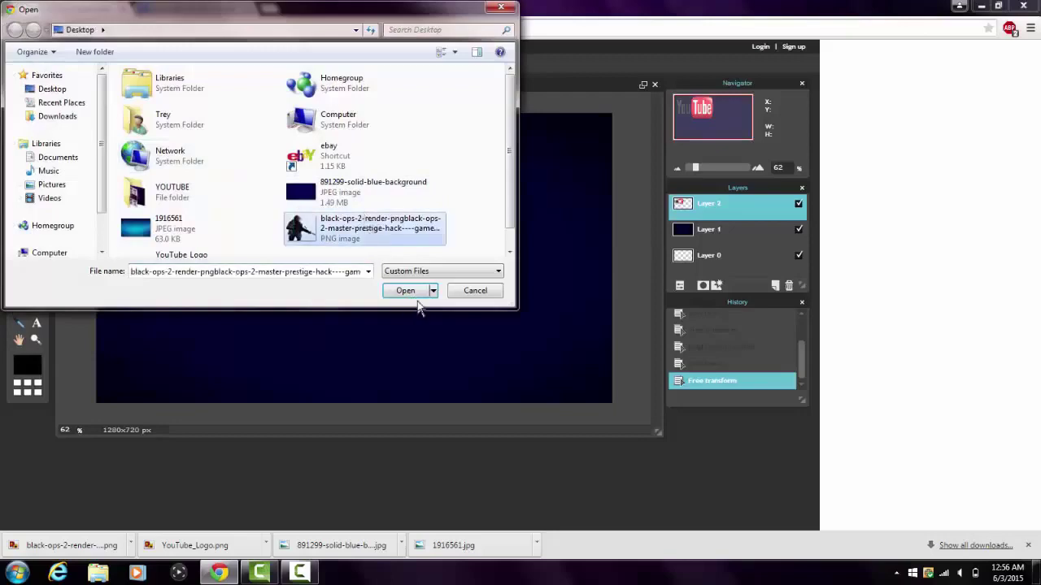
pyautogui.click(406, 291)
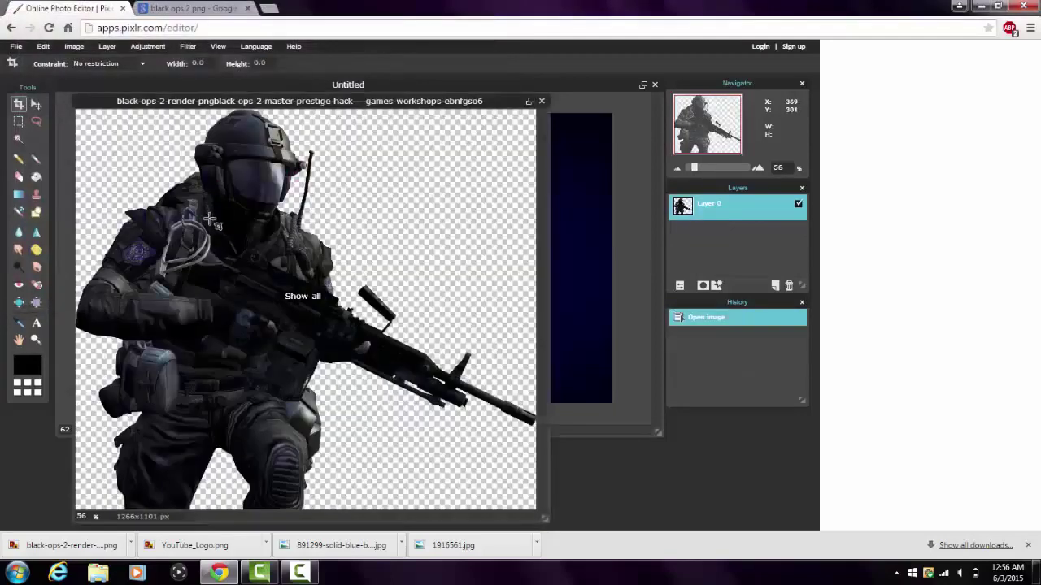
pyautogui.hotkey('ctrl', 'a')
pyautogui.hotkey('ctrl', 'c')
pyautogui.click(541, 101)
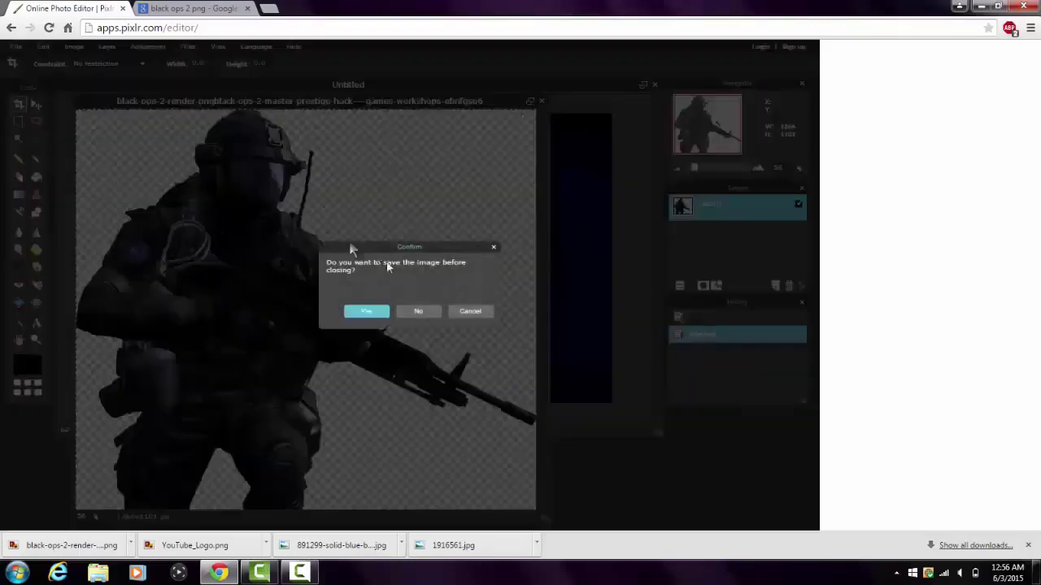
pyautogui.click(418, 312)
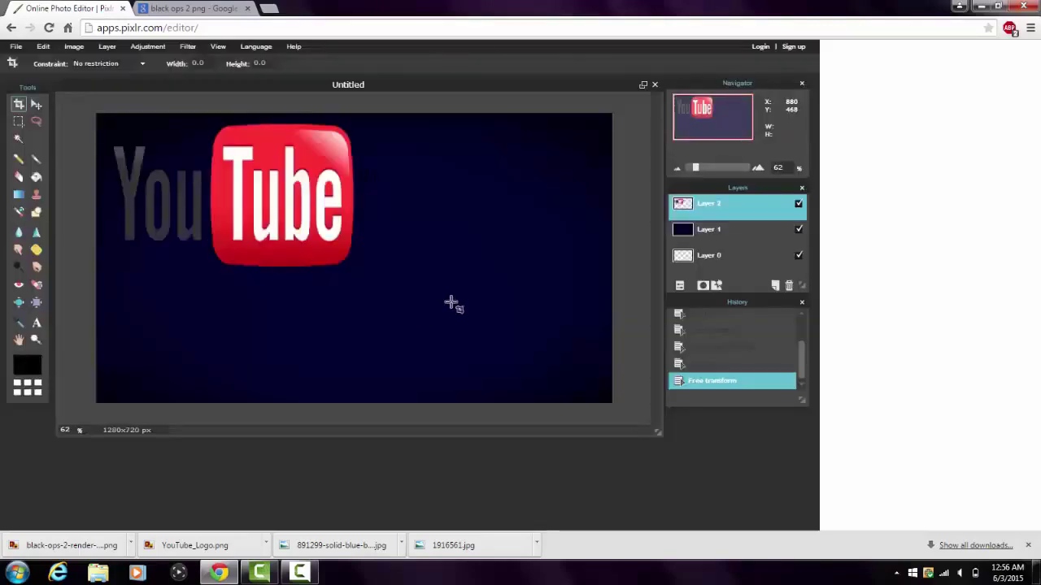
pyautogui.hotkey('ctrl', 'v')
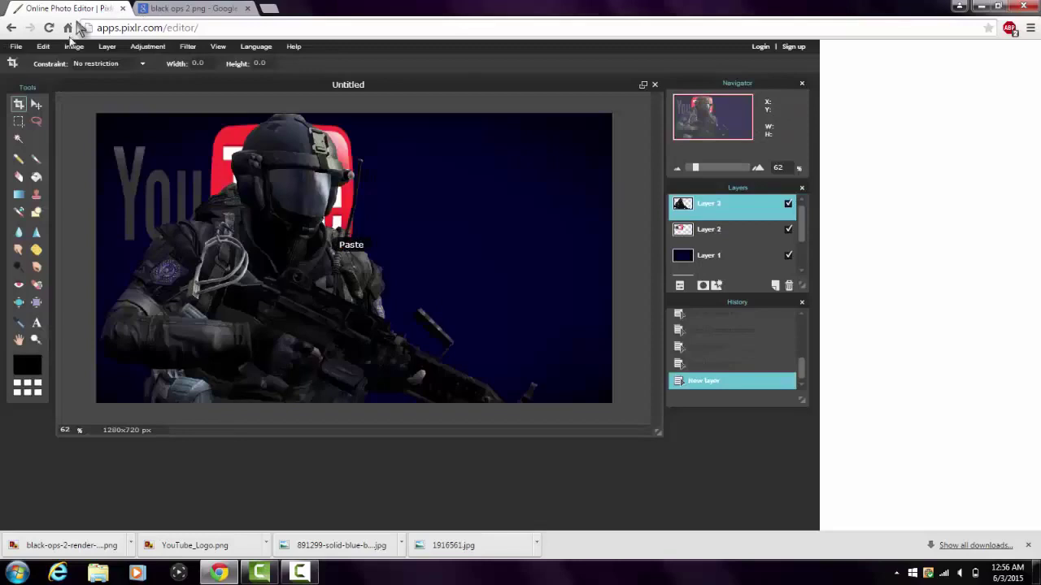
# - Free-transform the soldier smaller, move it to the lower right, and apply the change
pyautogui.click(43, 49)
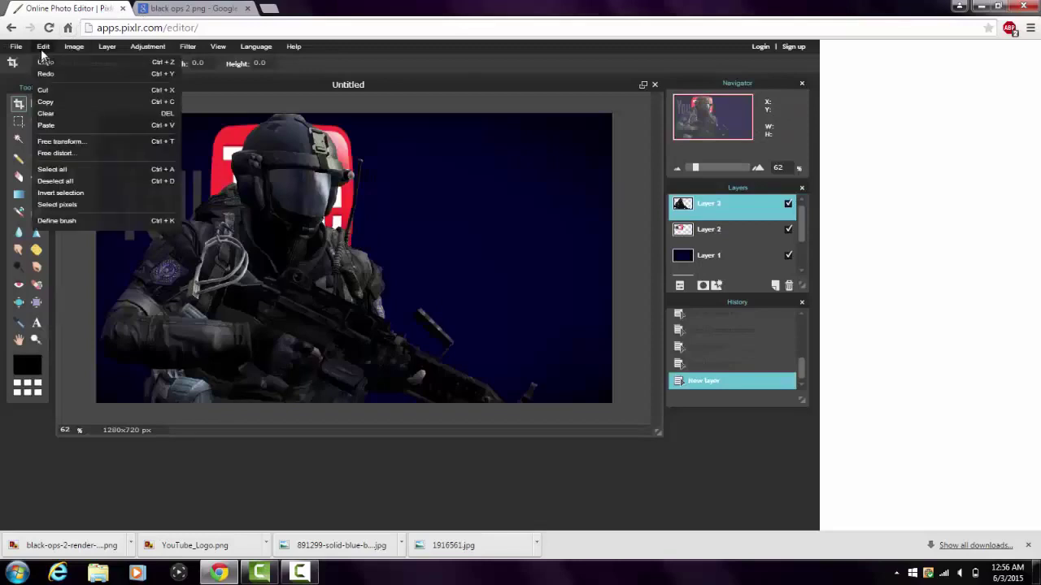
pyautogui.click(68, 142)
pyautogui.moveTo(44, 75); pyautogui.dragTo(148, 193)
pyautogui.moveTo(189, 260); pyautogui.dragTo(340, 227)
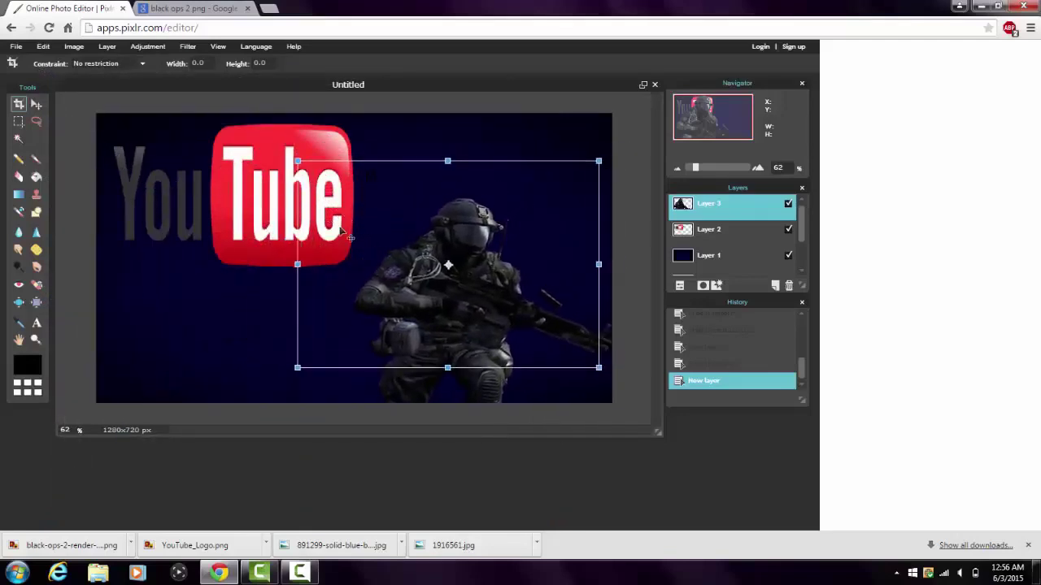
pyautogui.moveTo(299, 161); pyautogui.dragTo(339, 204)
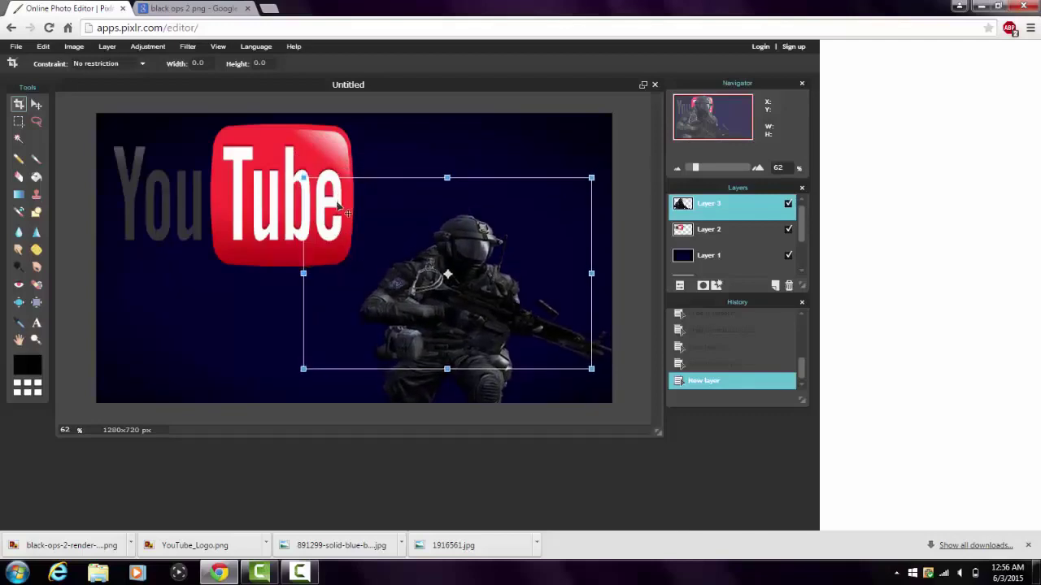
pyautogui.click(238, 213)
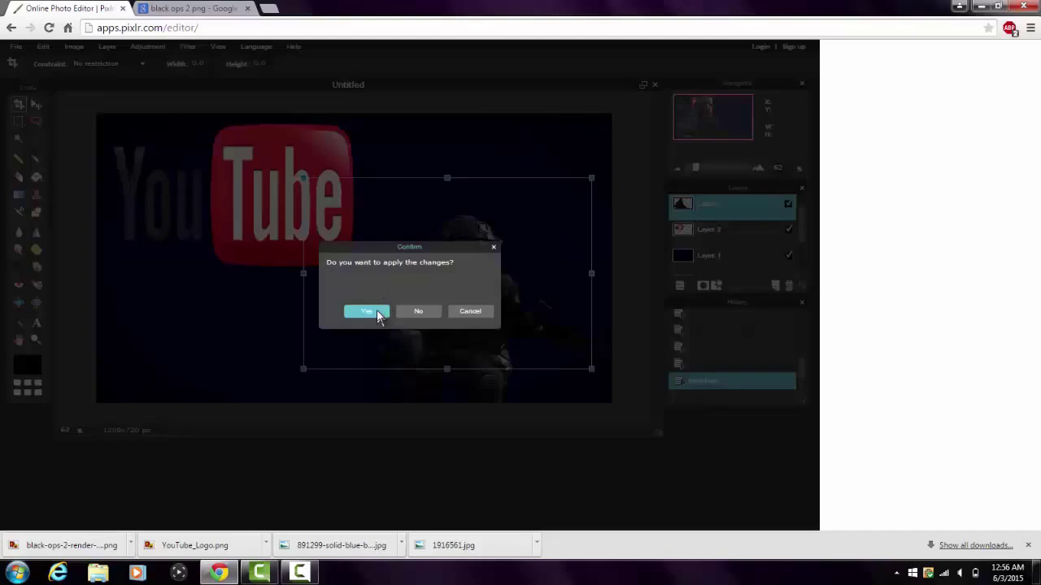
pyautogui.click(367, 312)
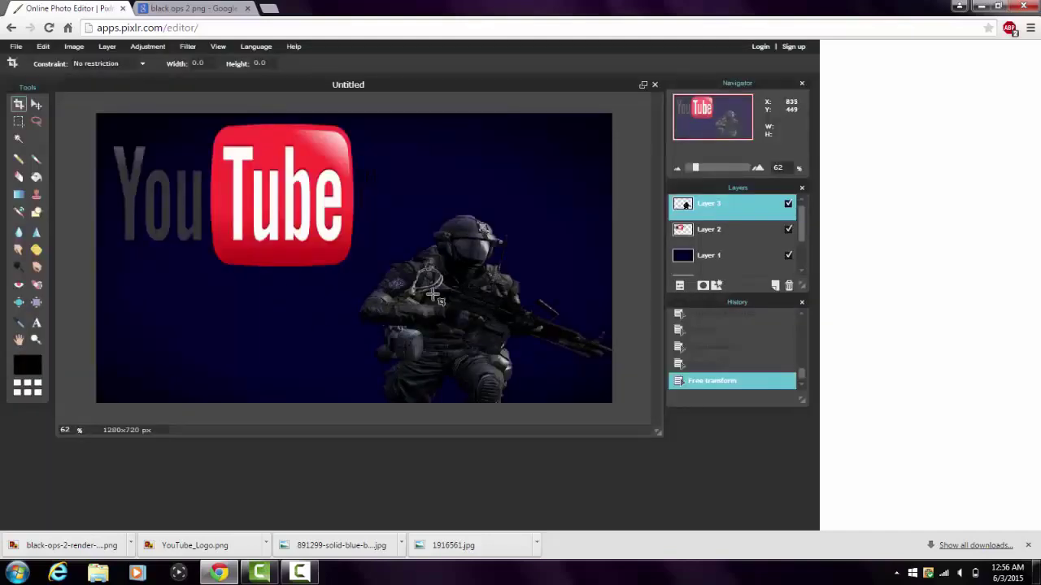
pyautogui.click(36, 324)
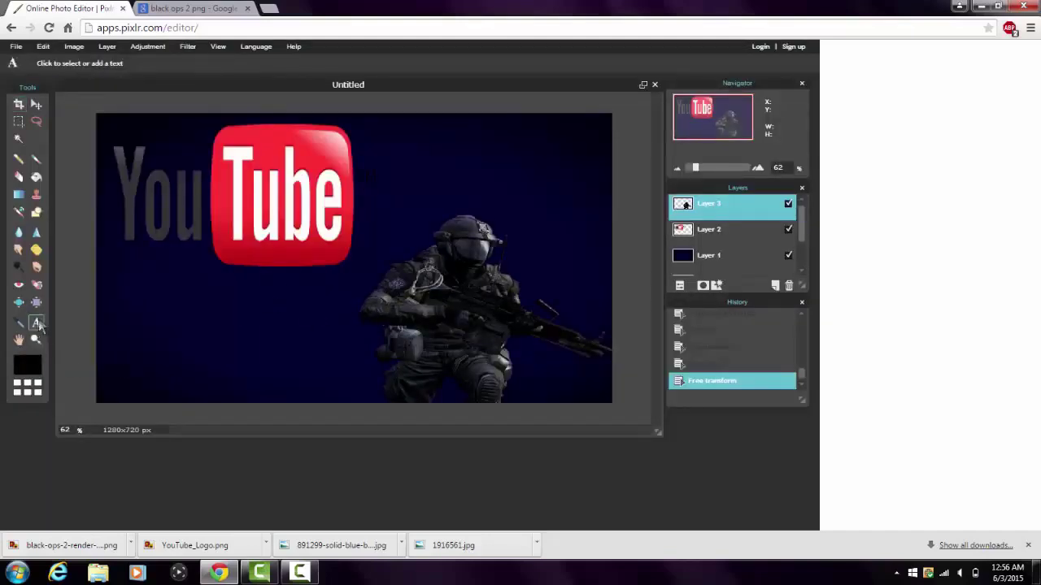
pyautogui.click(204, 254)
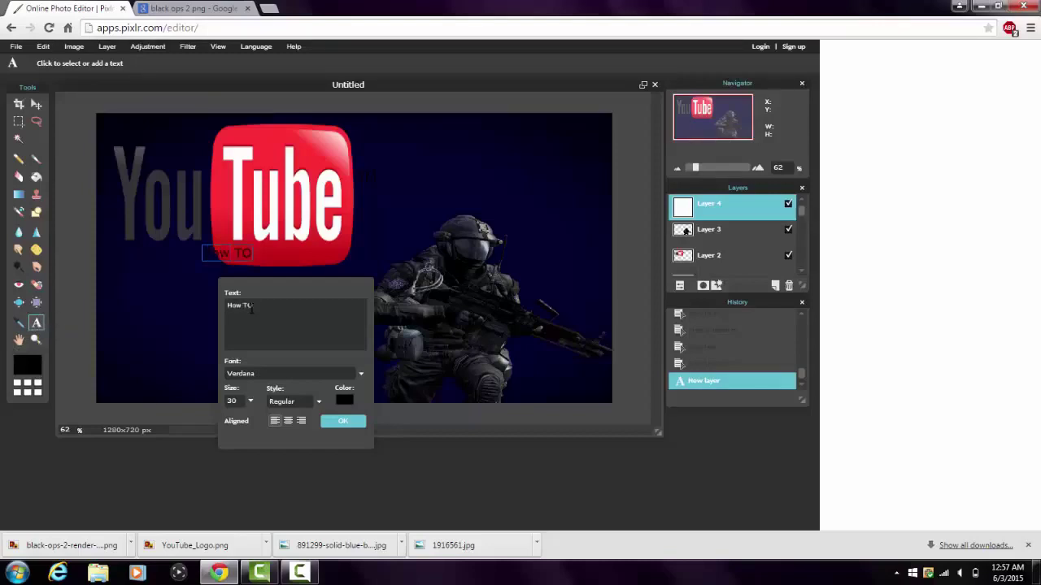
pyautogui.click(249, 401)
pyautogui.moveTo(212, 414); pyautogui.dragTo(279, 431)
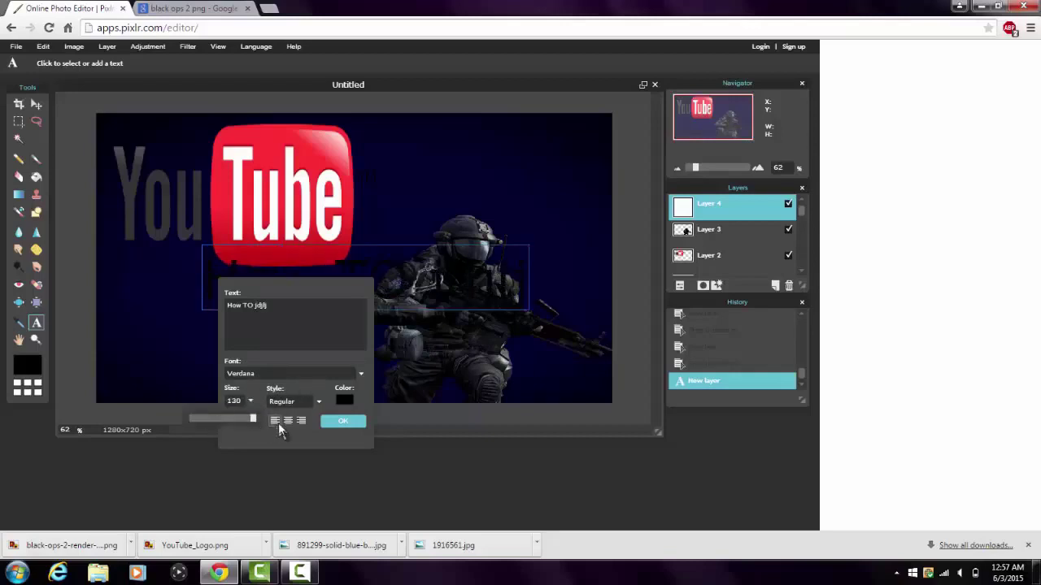
pyautogui.moveTo(448, 295); pyautogui.dragTo(415, 229)
pyautogui.click(322, 376)
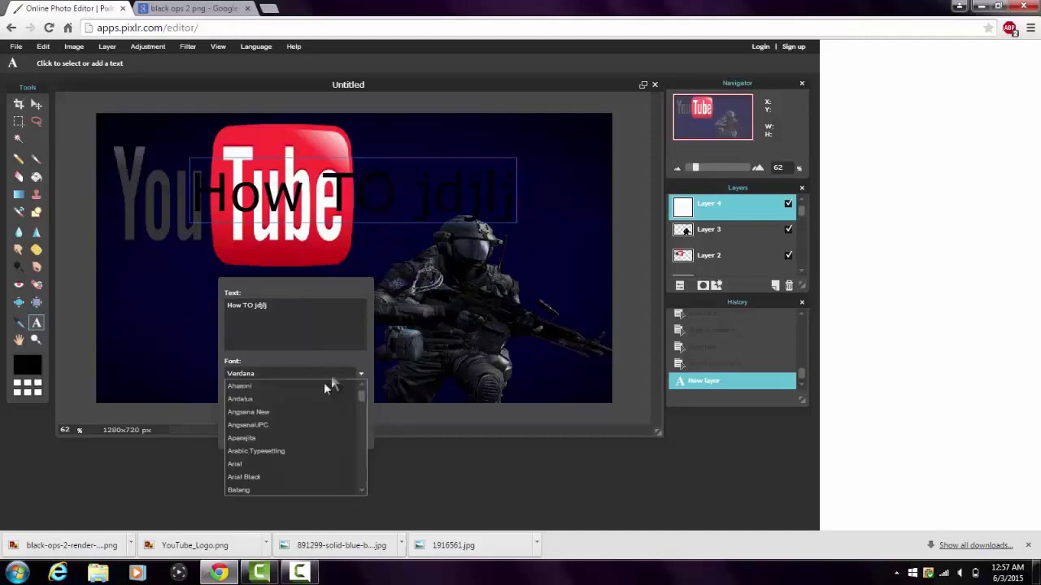
pyautogui.click(306, 452)
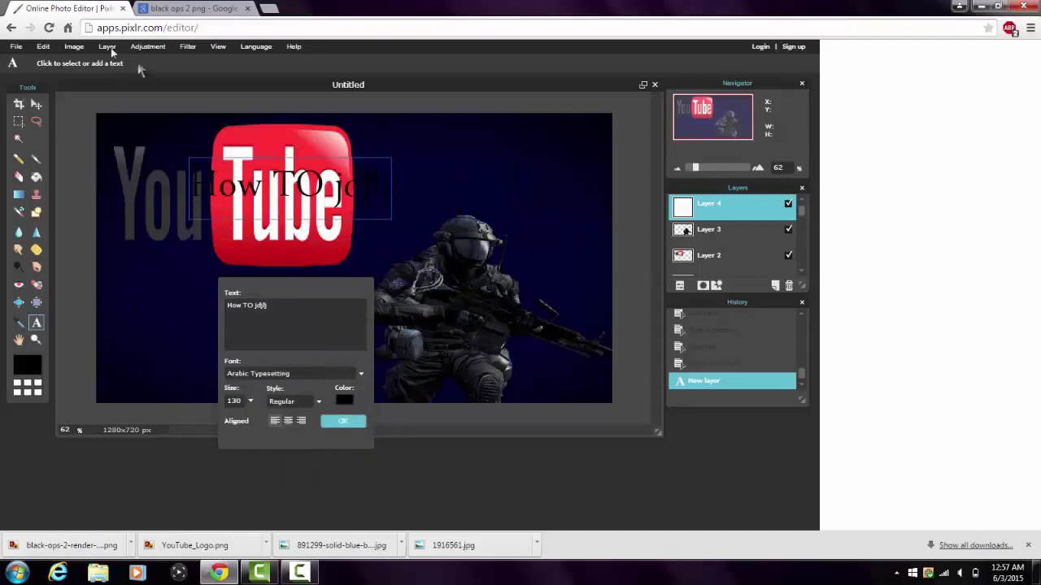
pyautogui.click(43, 46)
pyautogui.click(50, 62)
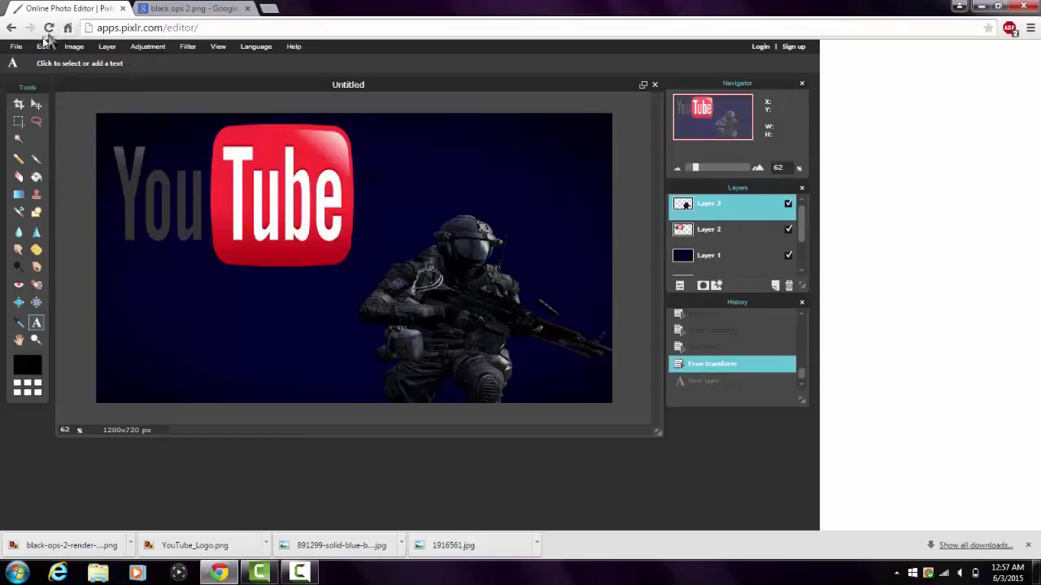
# - Save the thumbnail as PNG named 'THUMBNAIL TUT' on the Desktop
pyautogui.click(17, 48)
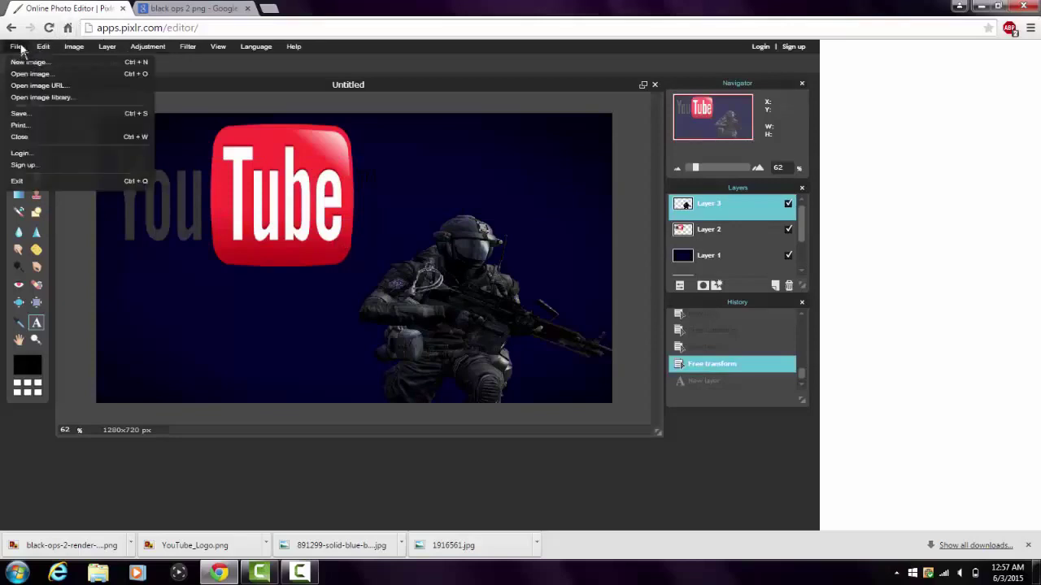
pyautogui.click(25, 113)
pyautogui.click(590, 245)
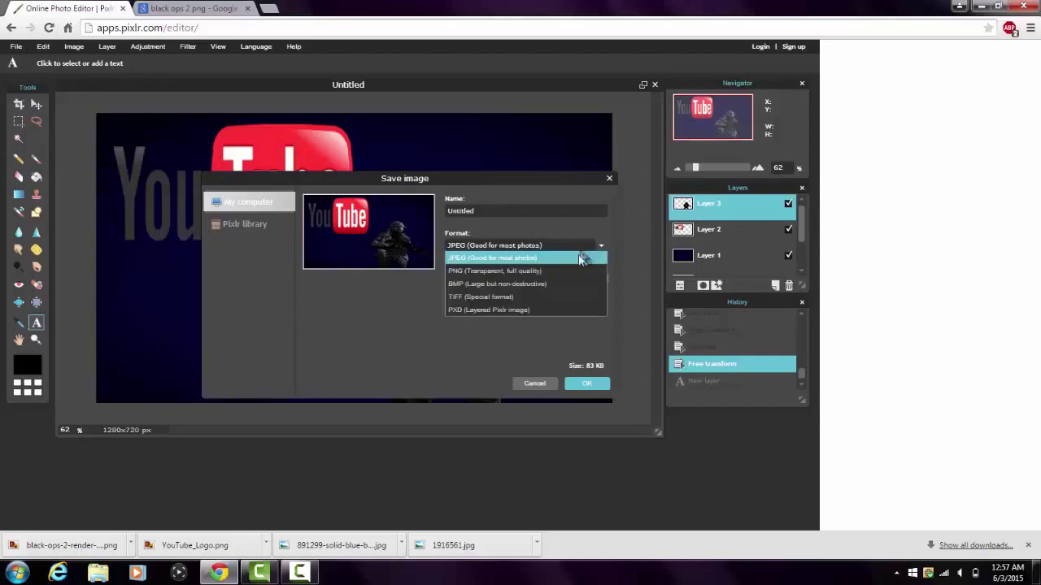
pyautogui.click(575, 269)
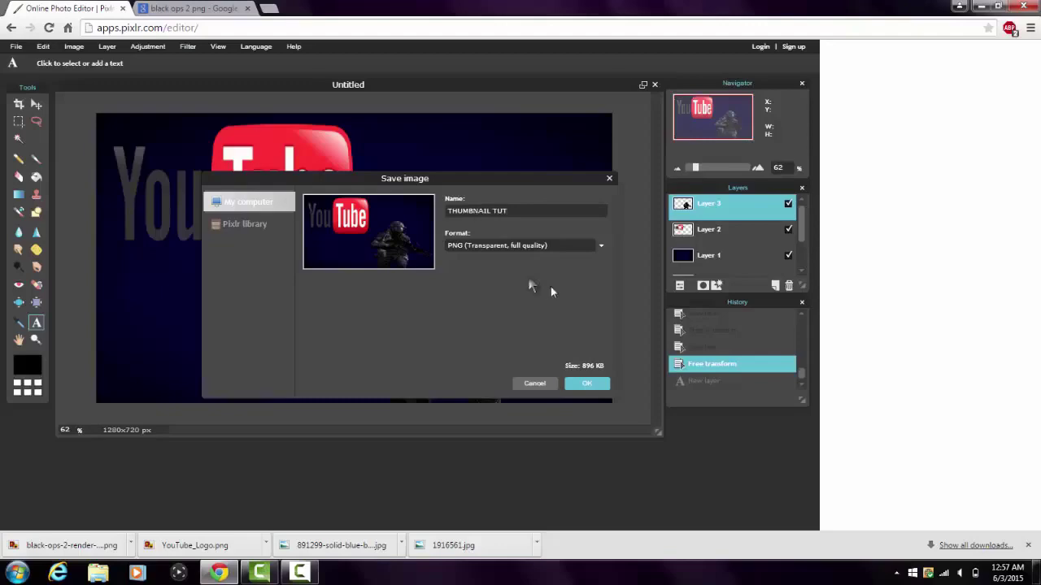
pyautogui.click(587, 384)
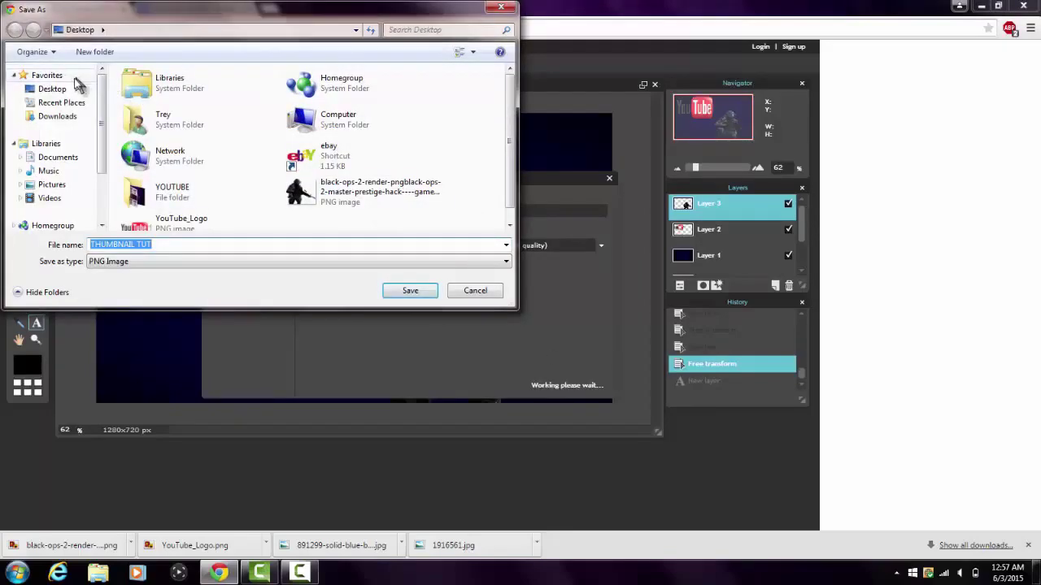
pyautogui.click(77, 90)
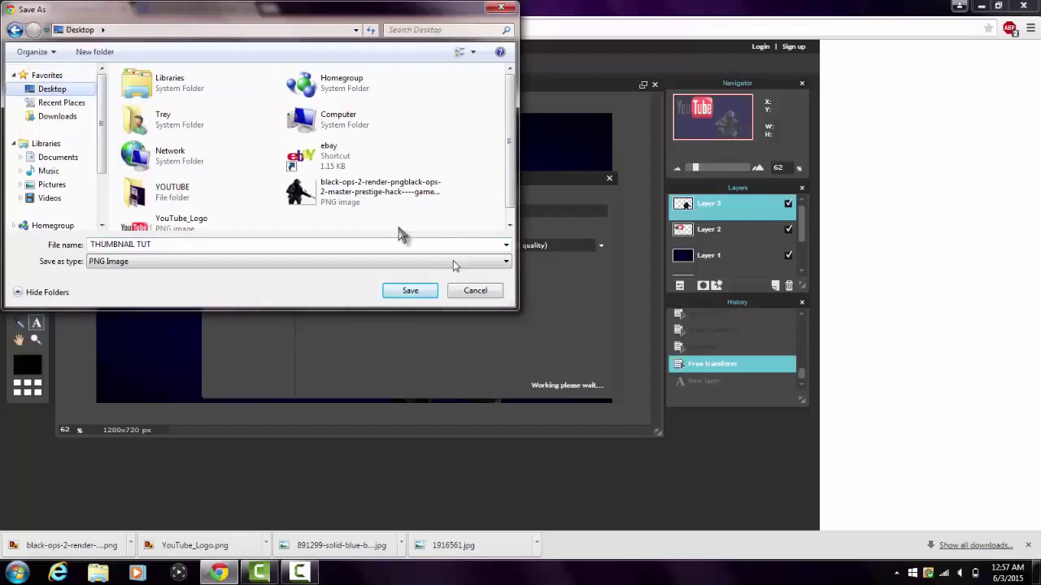
pyautogui.click(409, 291)
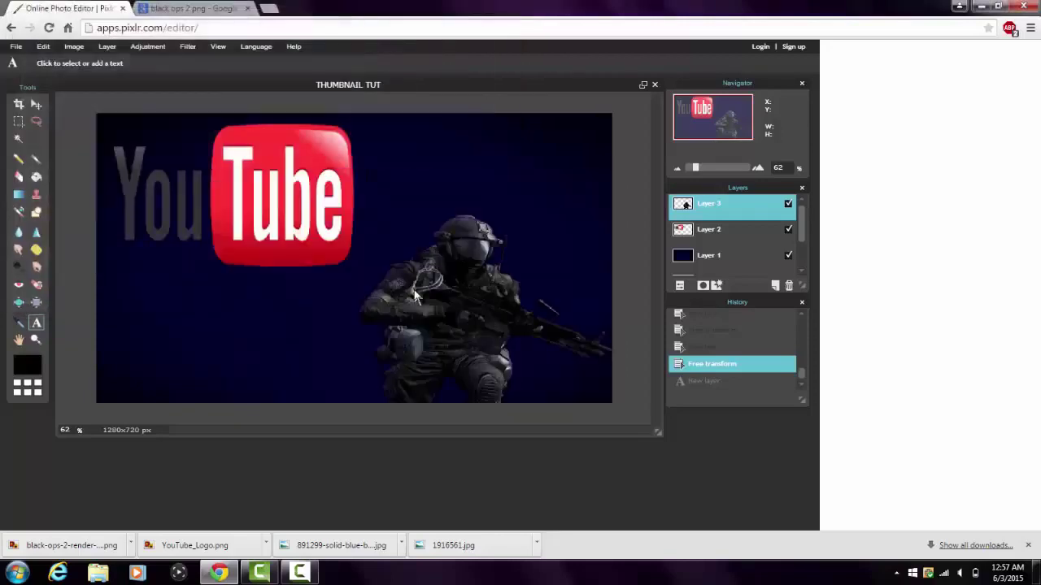
pyautogui.click(271, 8)
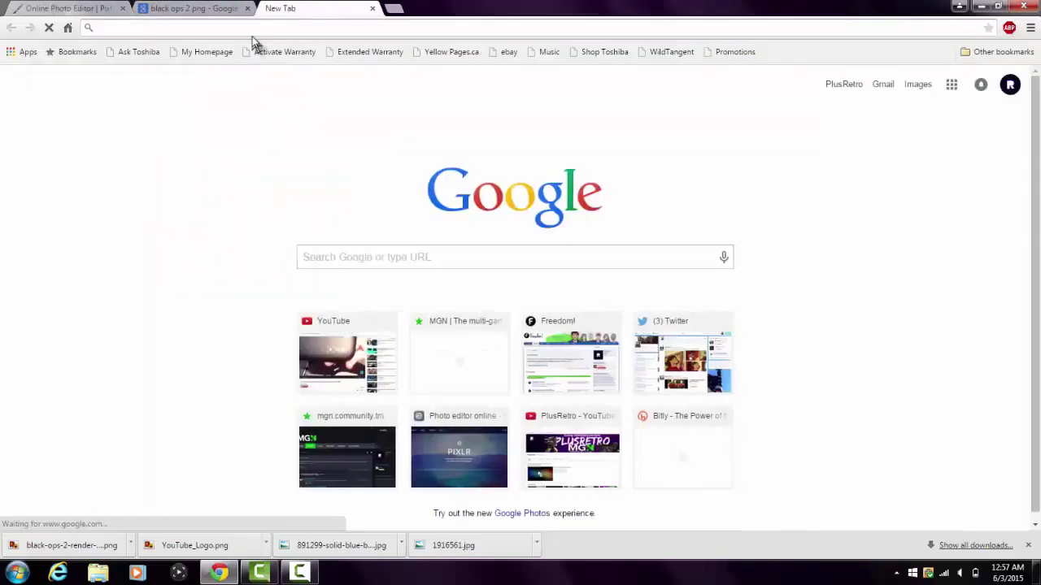
# - Search 'add text to photo' and open the PICFONT result
pyautogui.write('add t')
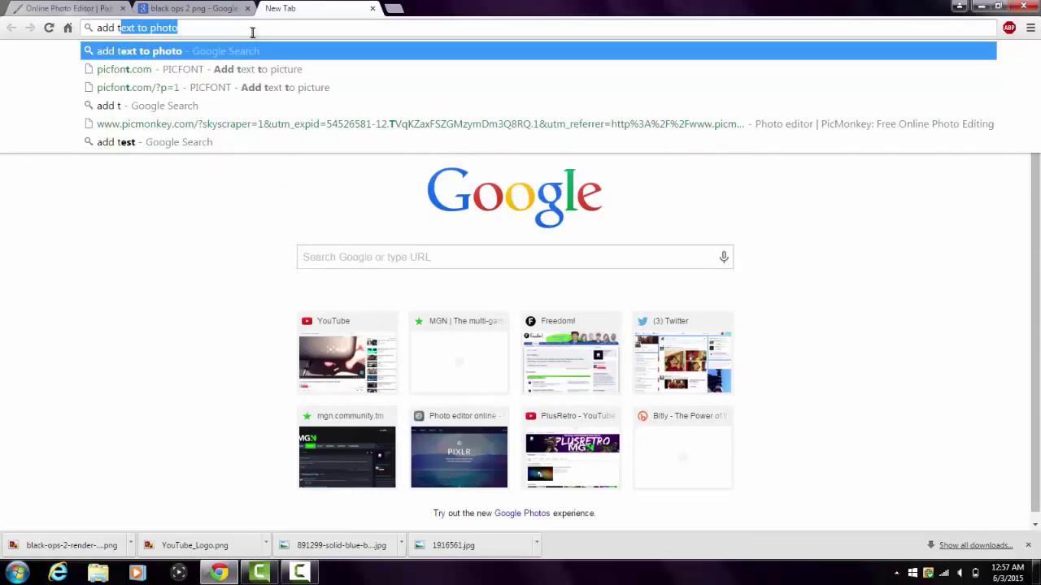
pyautogui.press('Return')
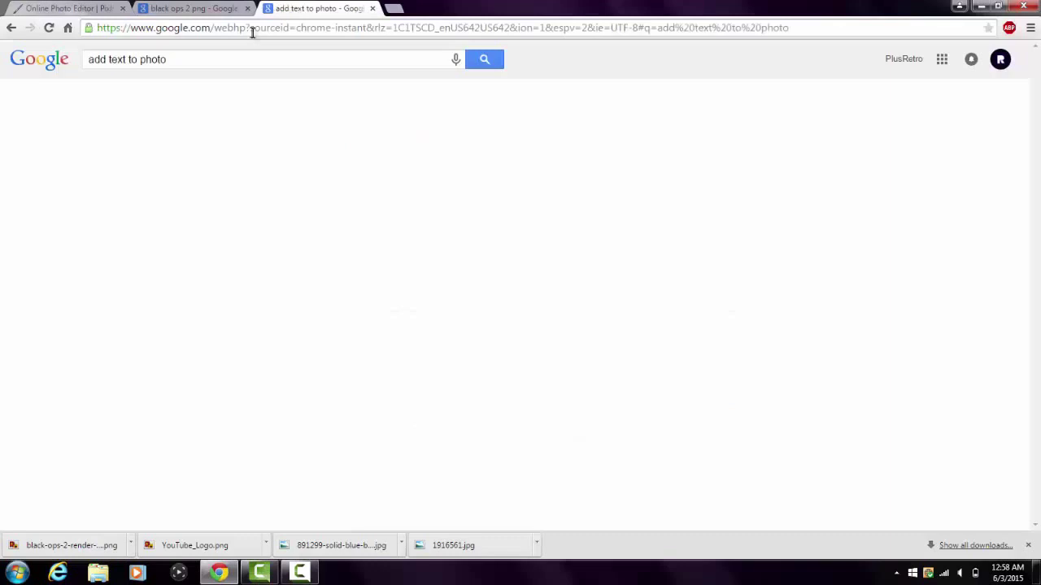
pyautogui.click(125, 161)
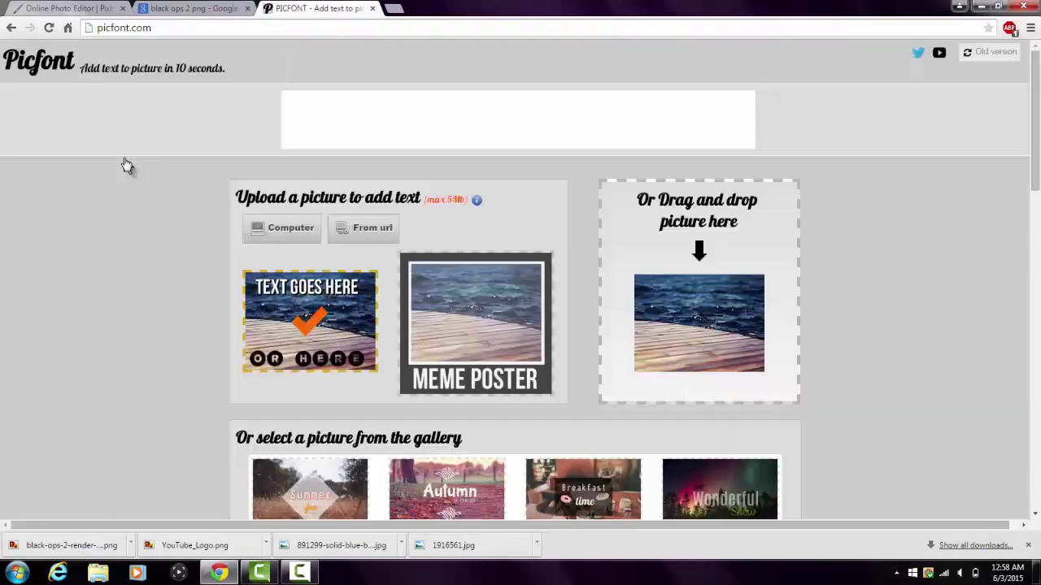
# - Upload the THUMBNAIL TUT image from the Desktop into Picfont
pyautogui.doubleClick(514, 8)
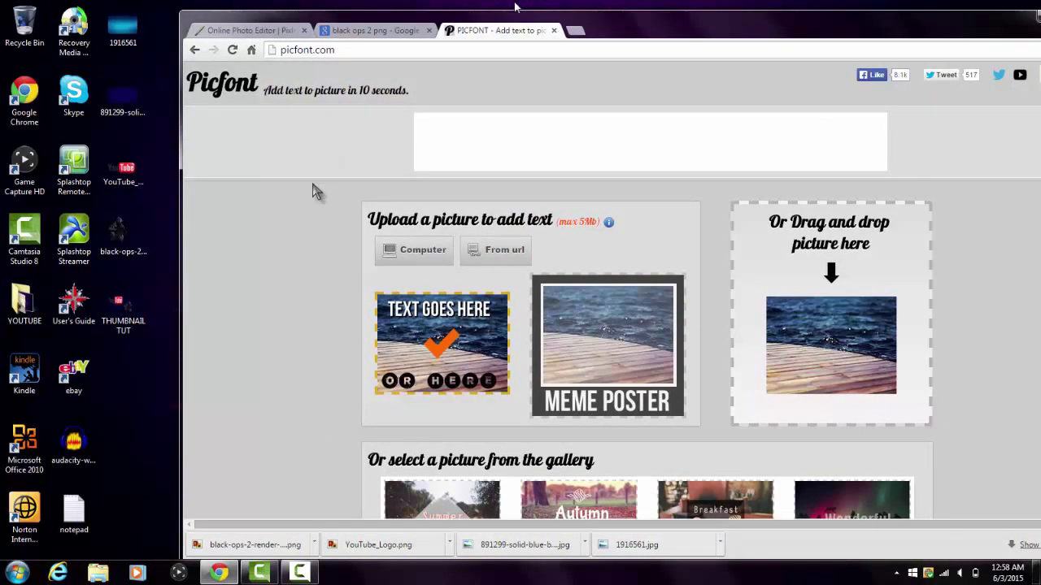
pyautogui.moveTo(123, 311); pyautogui.dragTo(867, 288)
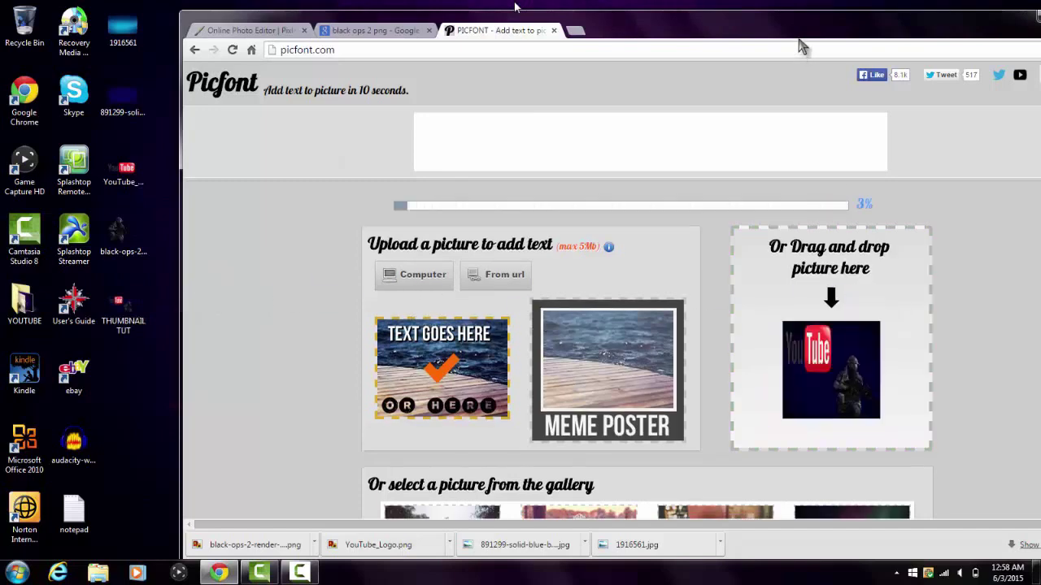
pyautogui.moveTo(802, 32); pyautogui.dragTo(716, 10)
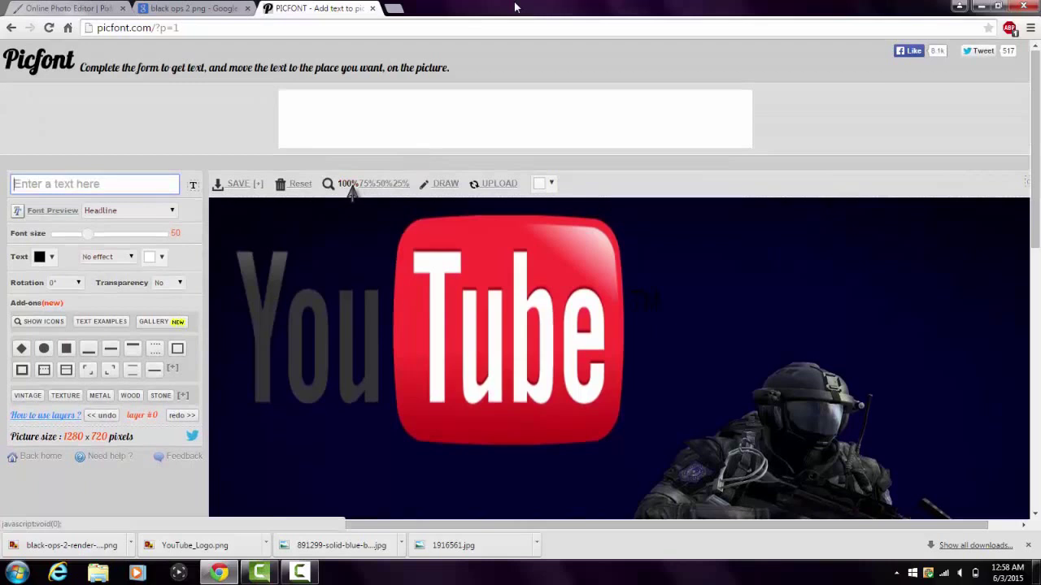
# - View the 1280×720 picture at 100% and type 'H' as the first caption letter
pyautogui.click(364, 185)
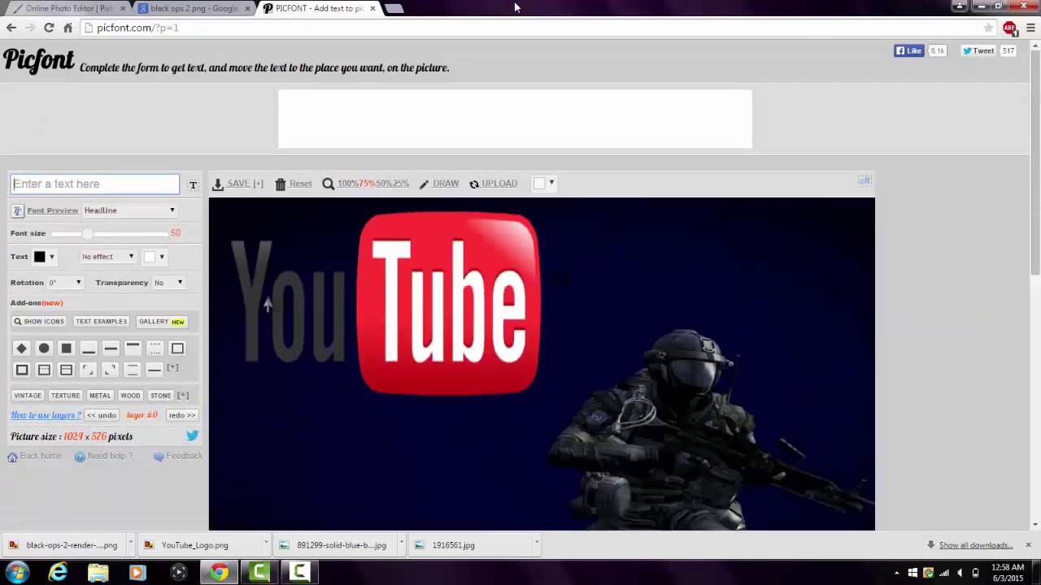
pyautogui.doubleClick(73, 436)
pyautogui.hotkey('shift', 'Right')
pyautogui.hotkey('shift', 'Right')
pyautogui.hotkey('shift', 'Right')
pyautogui.hotkey('shift', 'Right')
pyautogui.hotkey('shift', 'Right')
pyautogui.hotkey('shift', 'Right')
pyautogui.click(66, 440)
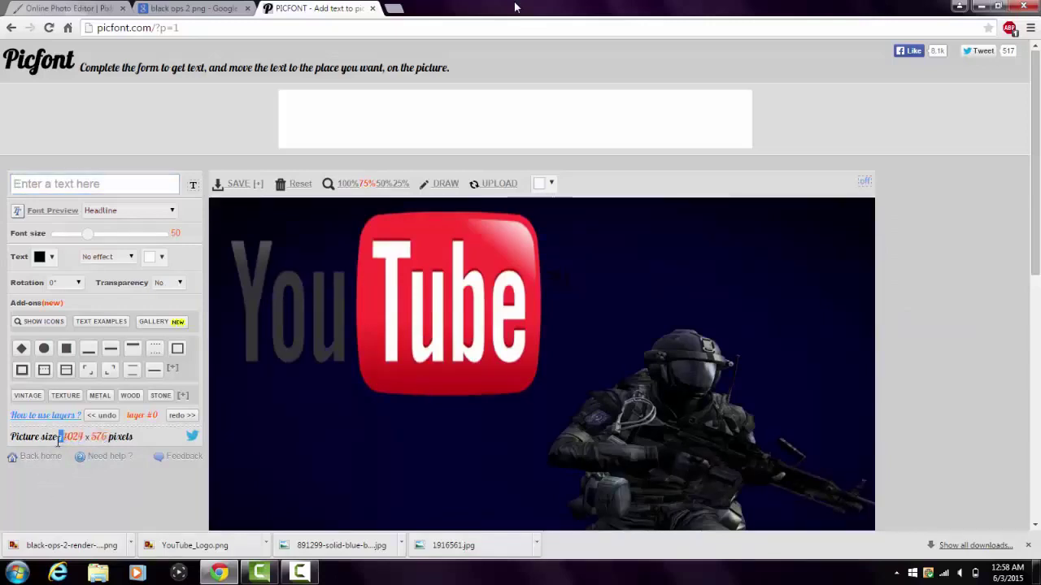
pyautogui.click(348, 185)
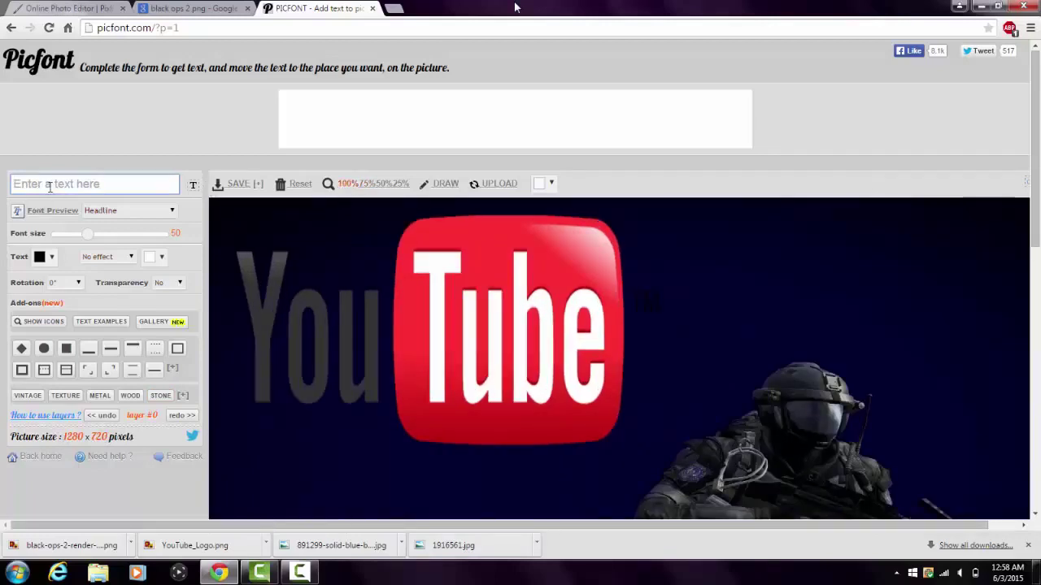
pyautogui.write('H')
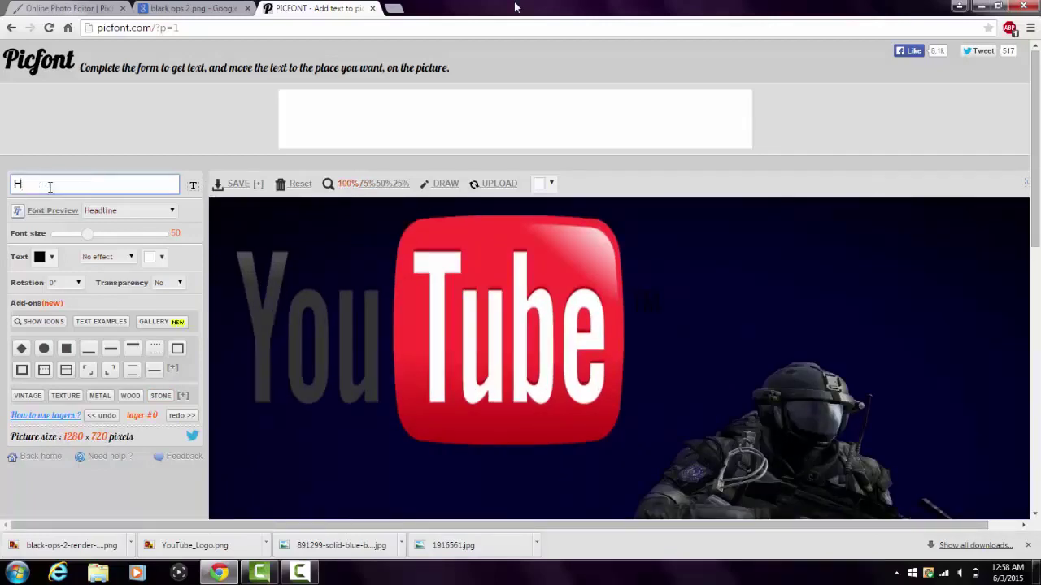